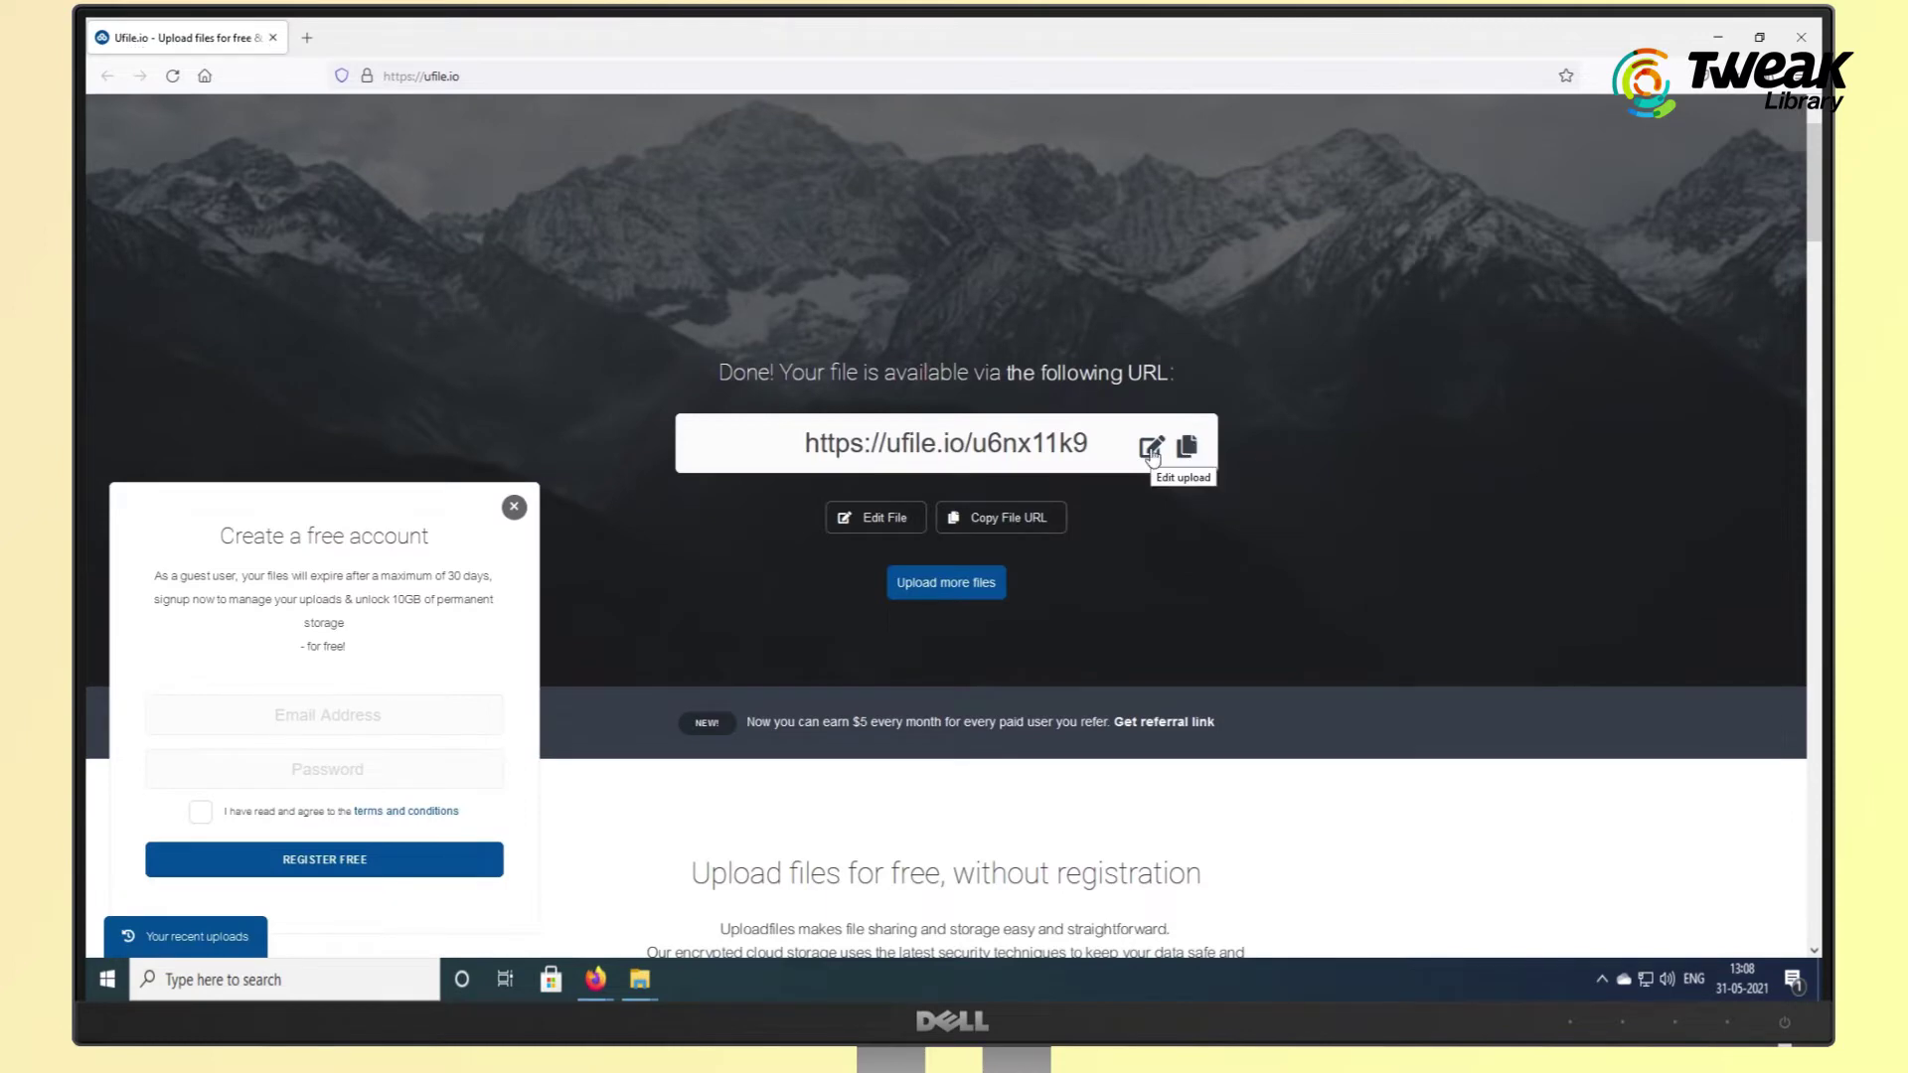
# Close the 'Create a free account' popup after the video is uploaded to Ufile.io
pyautogui.click(514, 507)
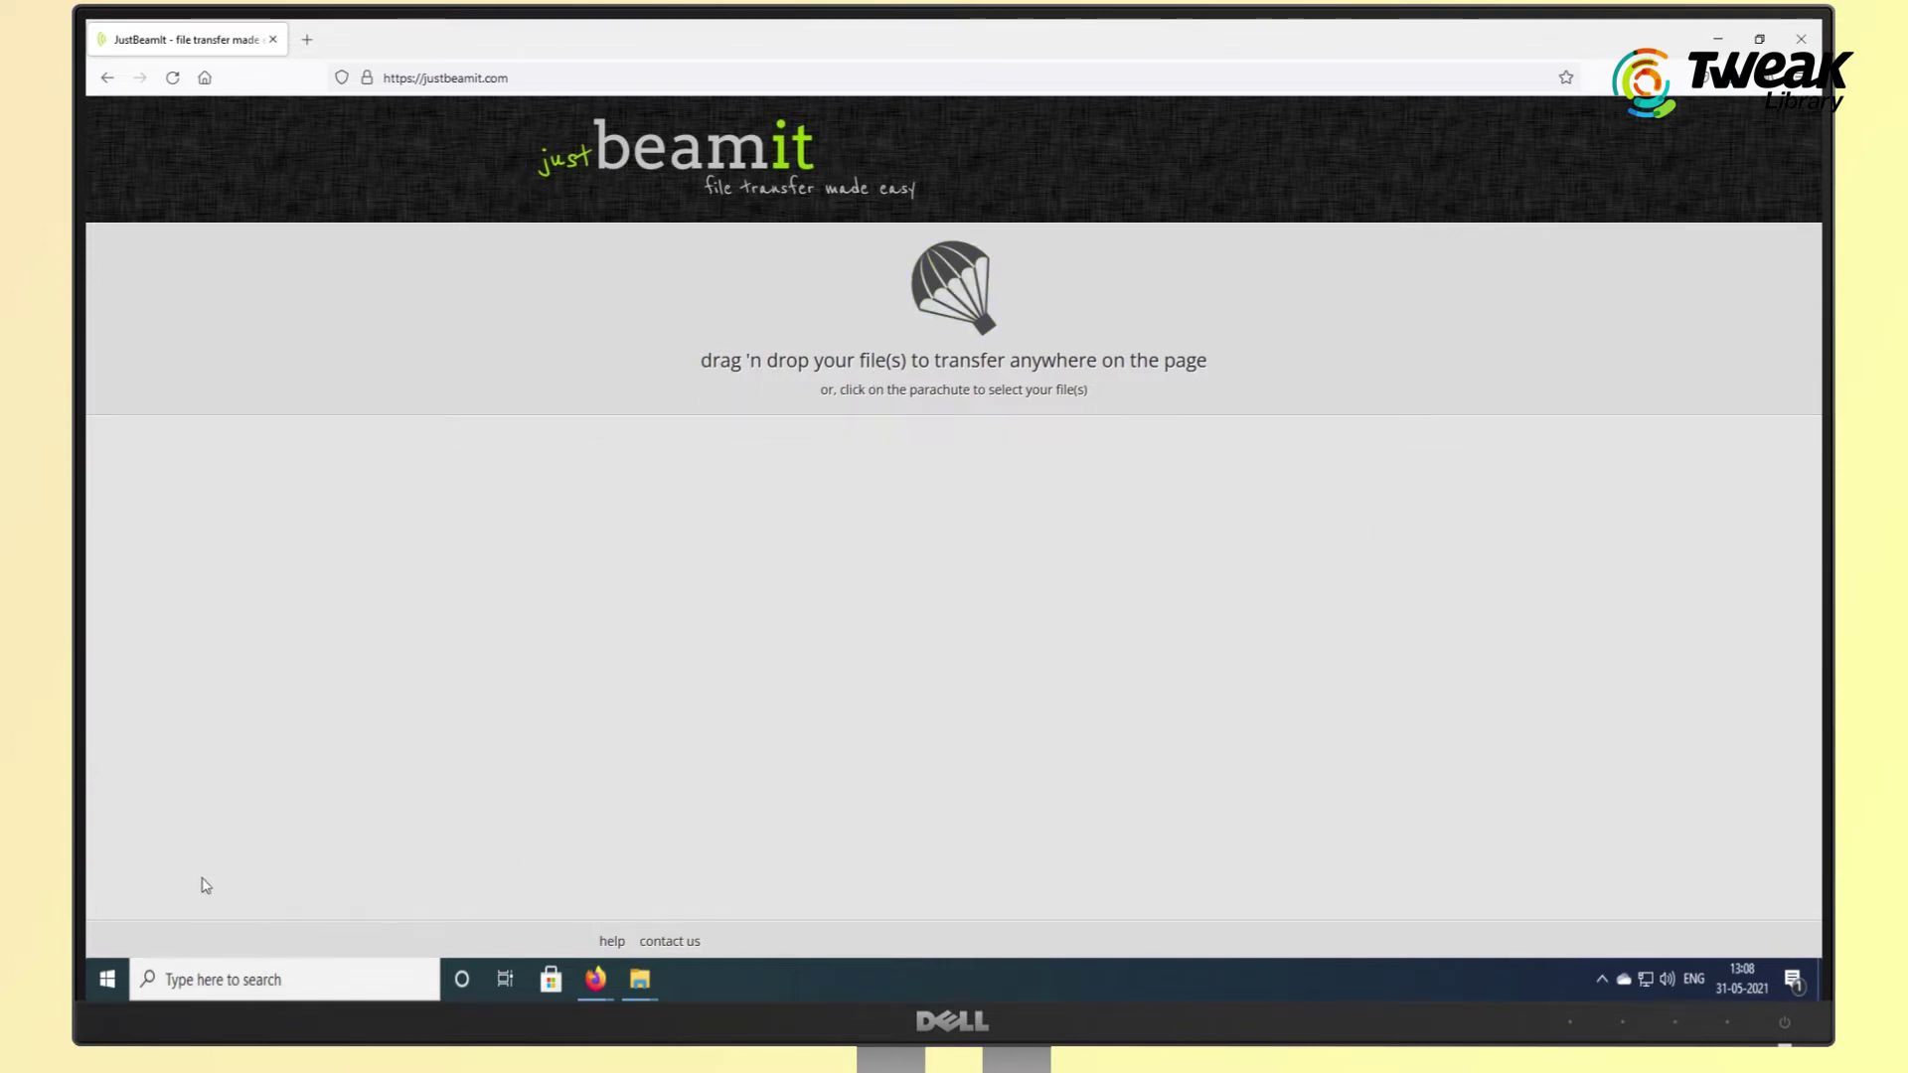
pyautogui.moveTo(639, 979)
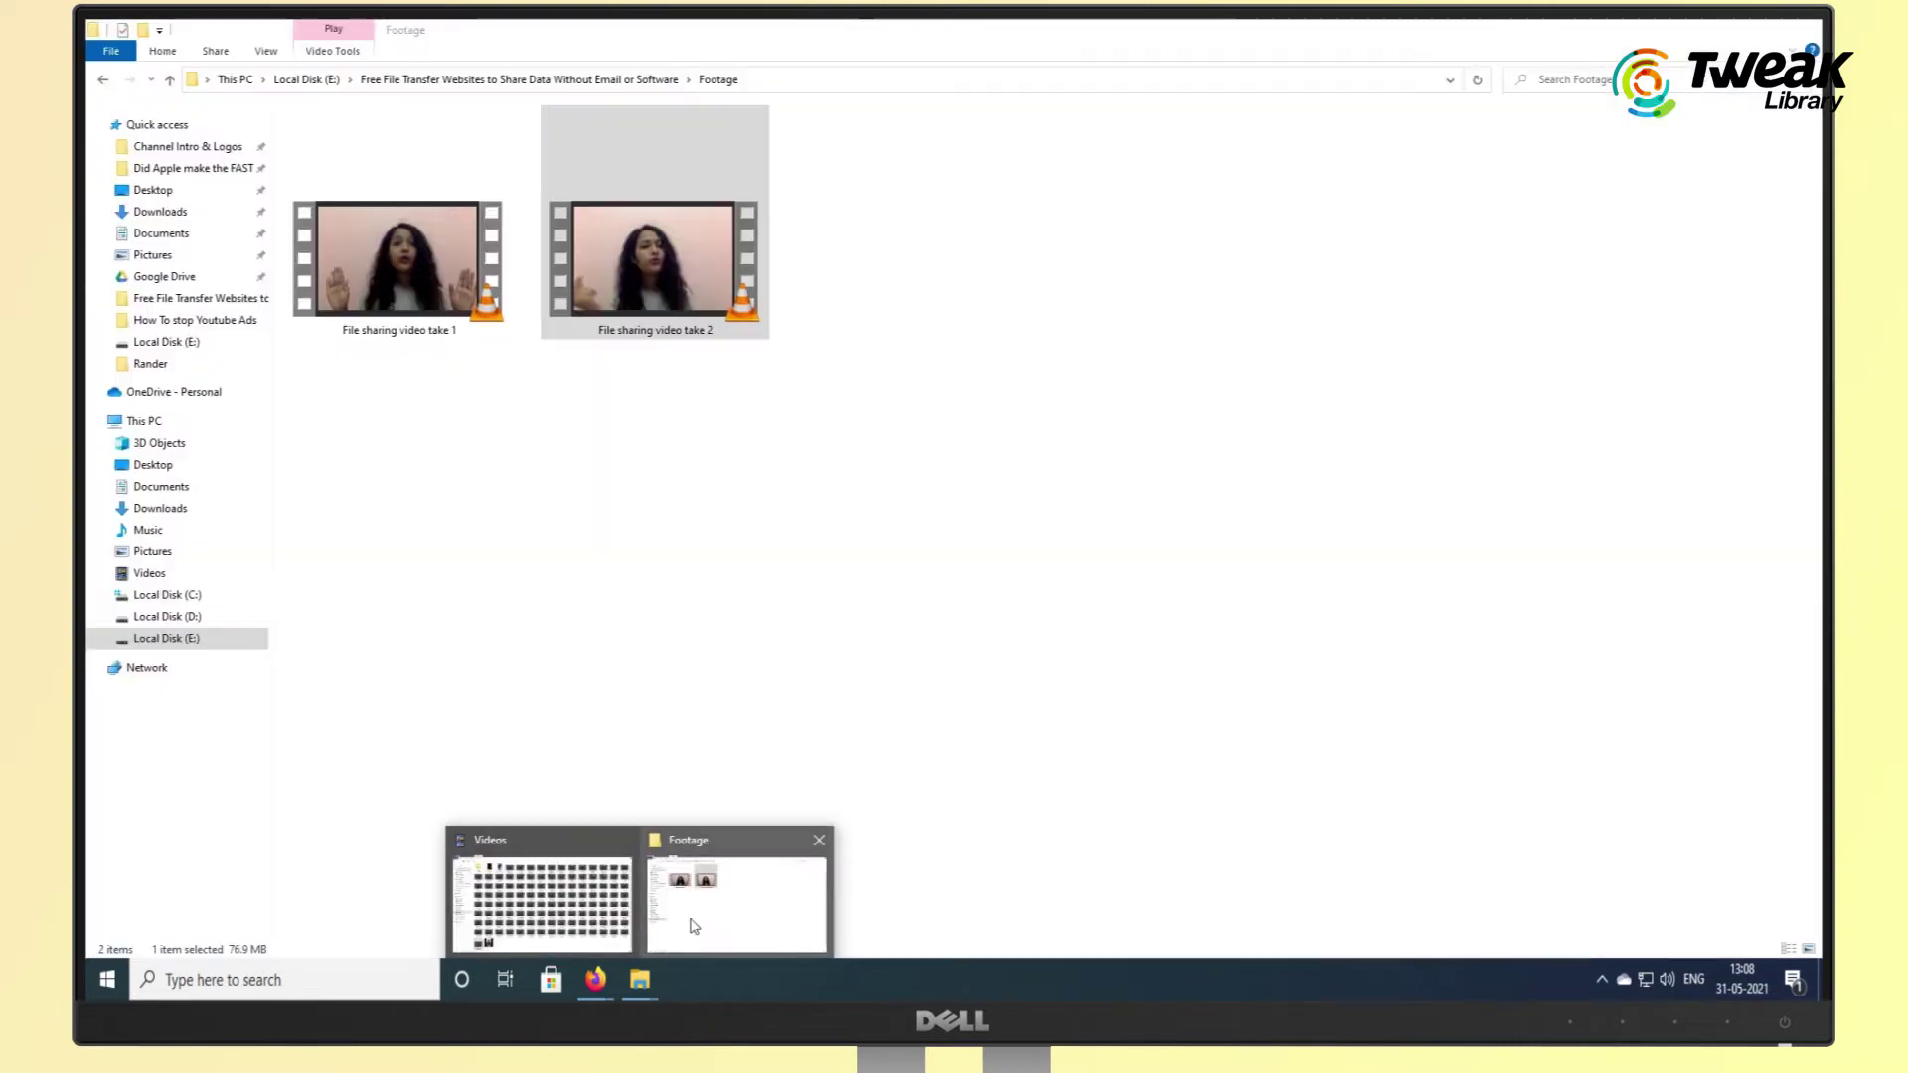
pyautogui.click(694, 915)
pyautogui.moveTo(689, 309); pyautogui.dragTo(835, 361)
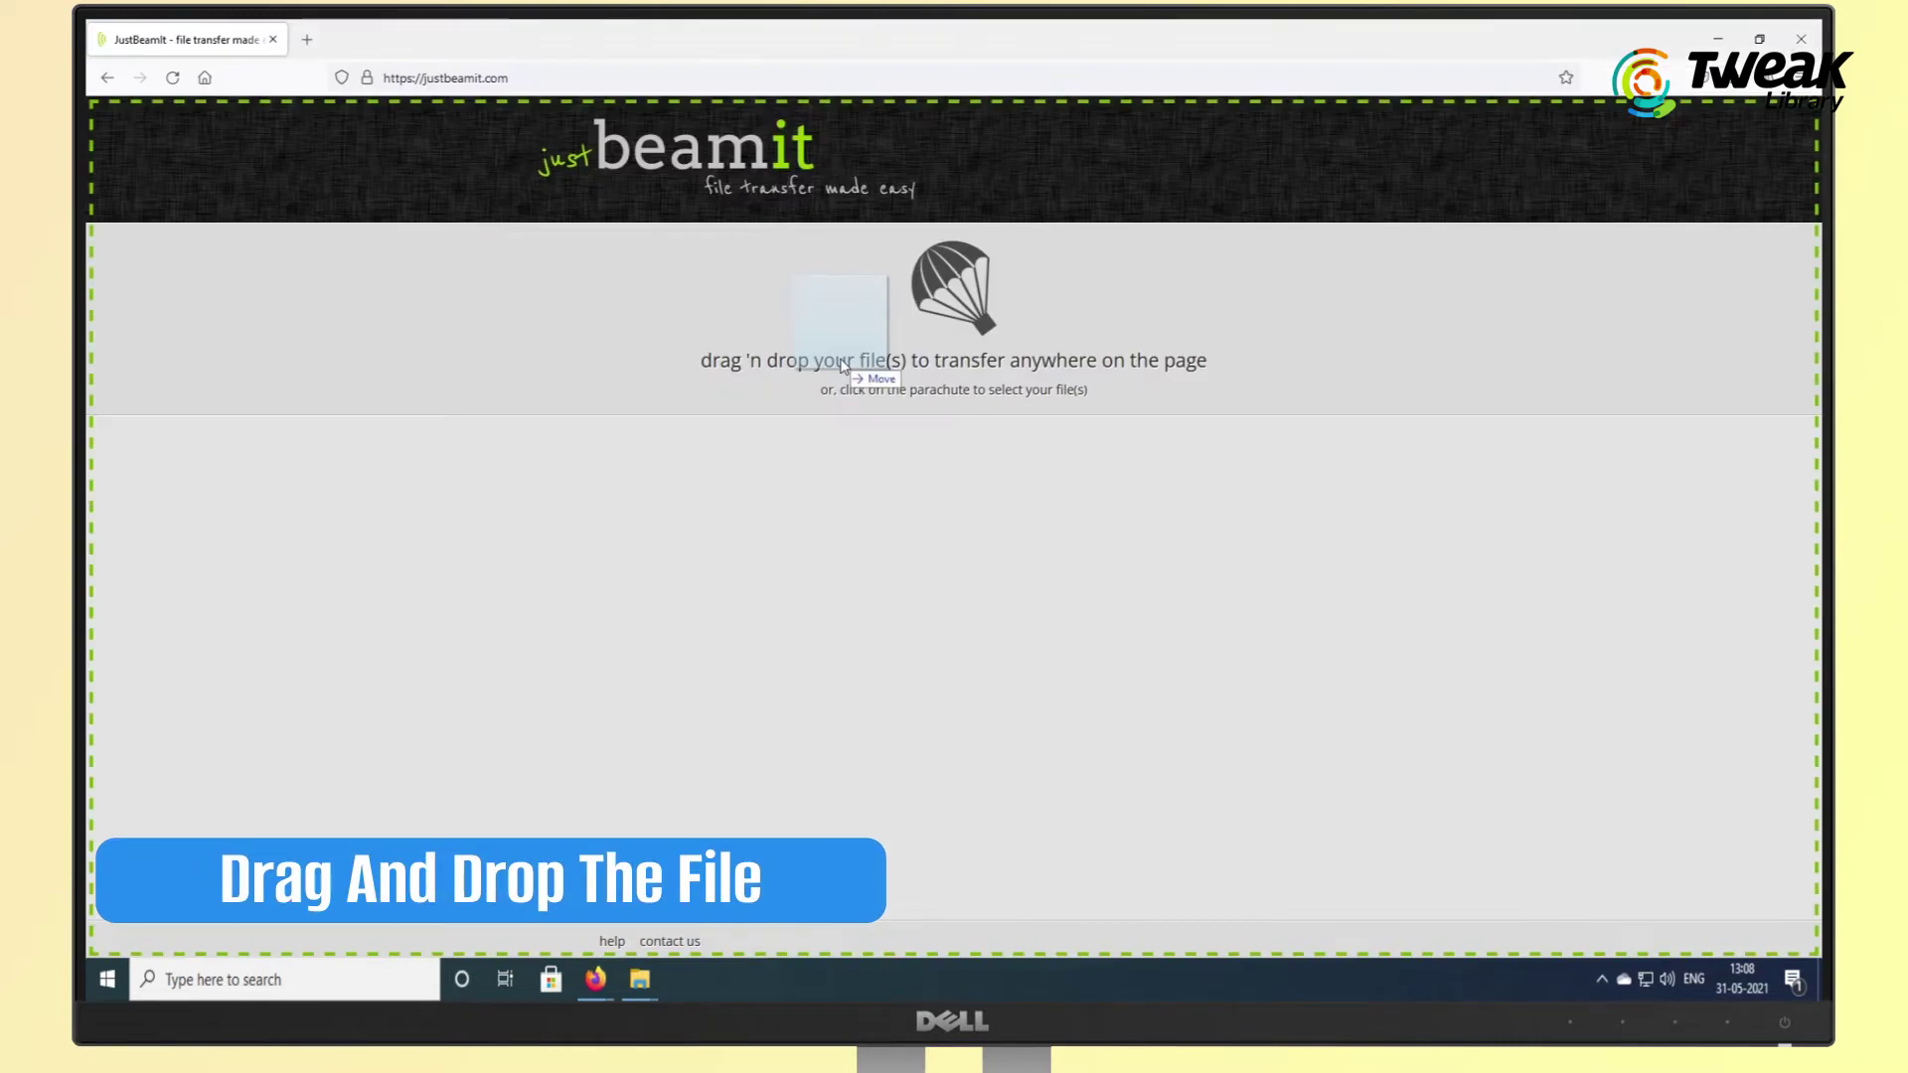
pyautogui.moveTo(843, 366); pyautogui.dragTo(843, 366)
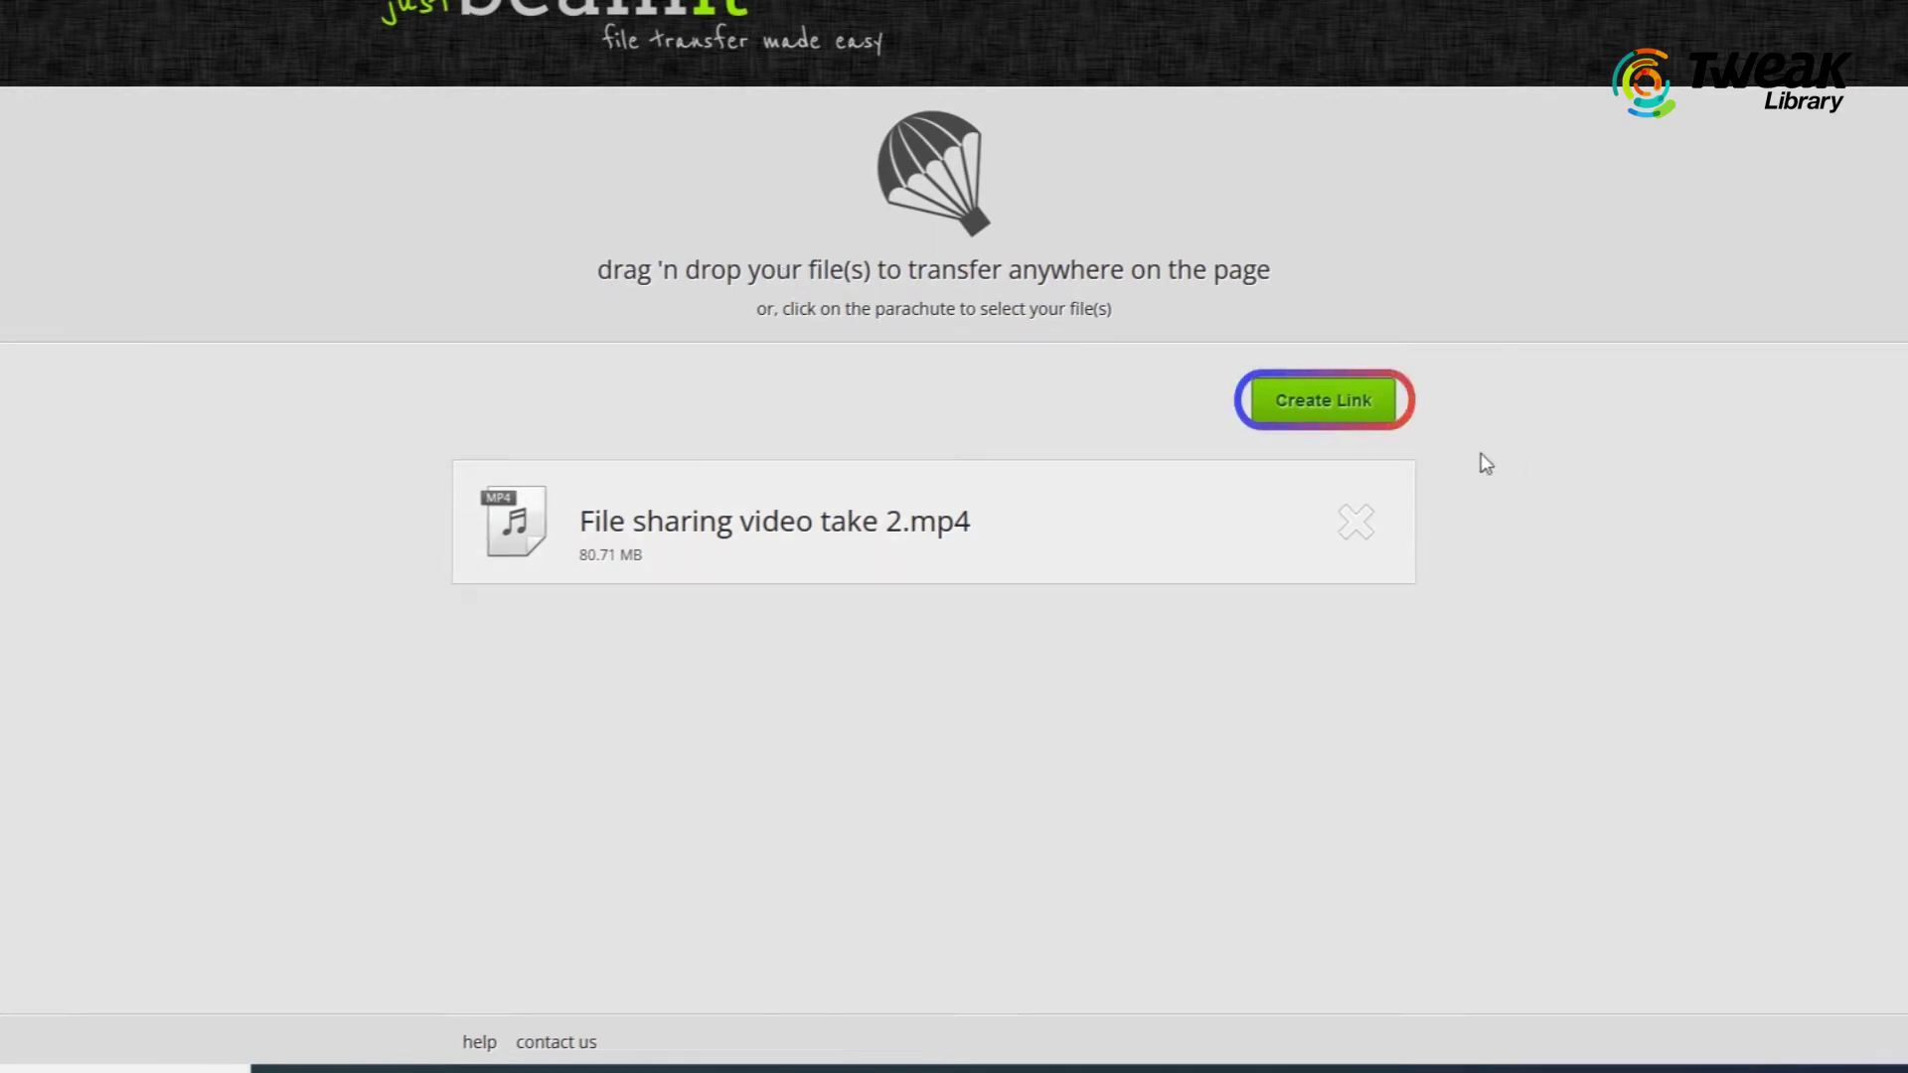
pyautogui.click(1310, 402)
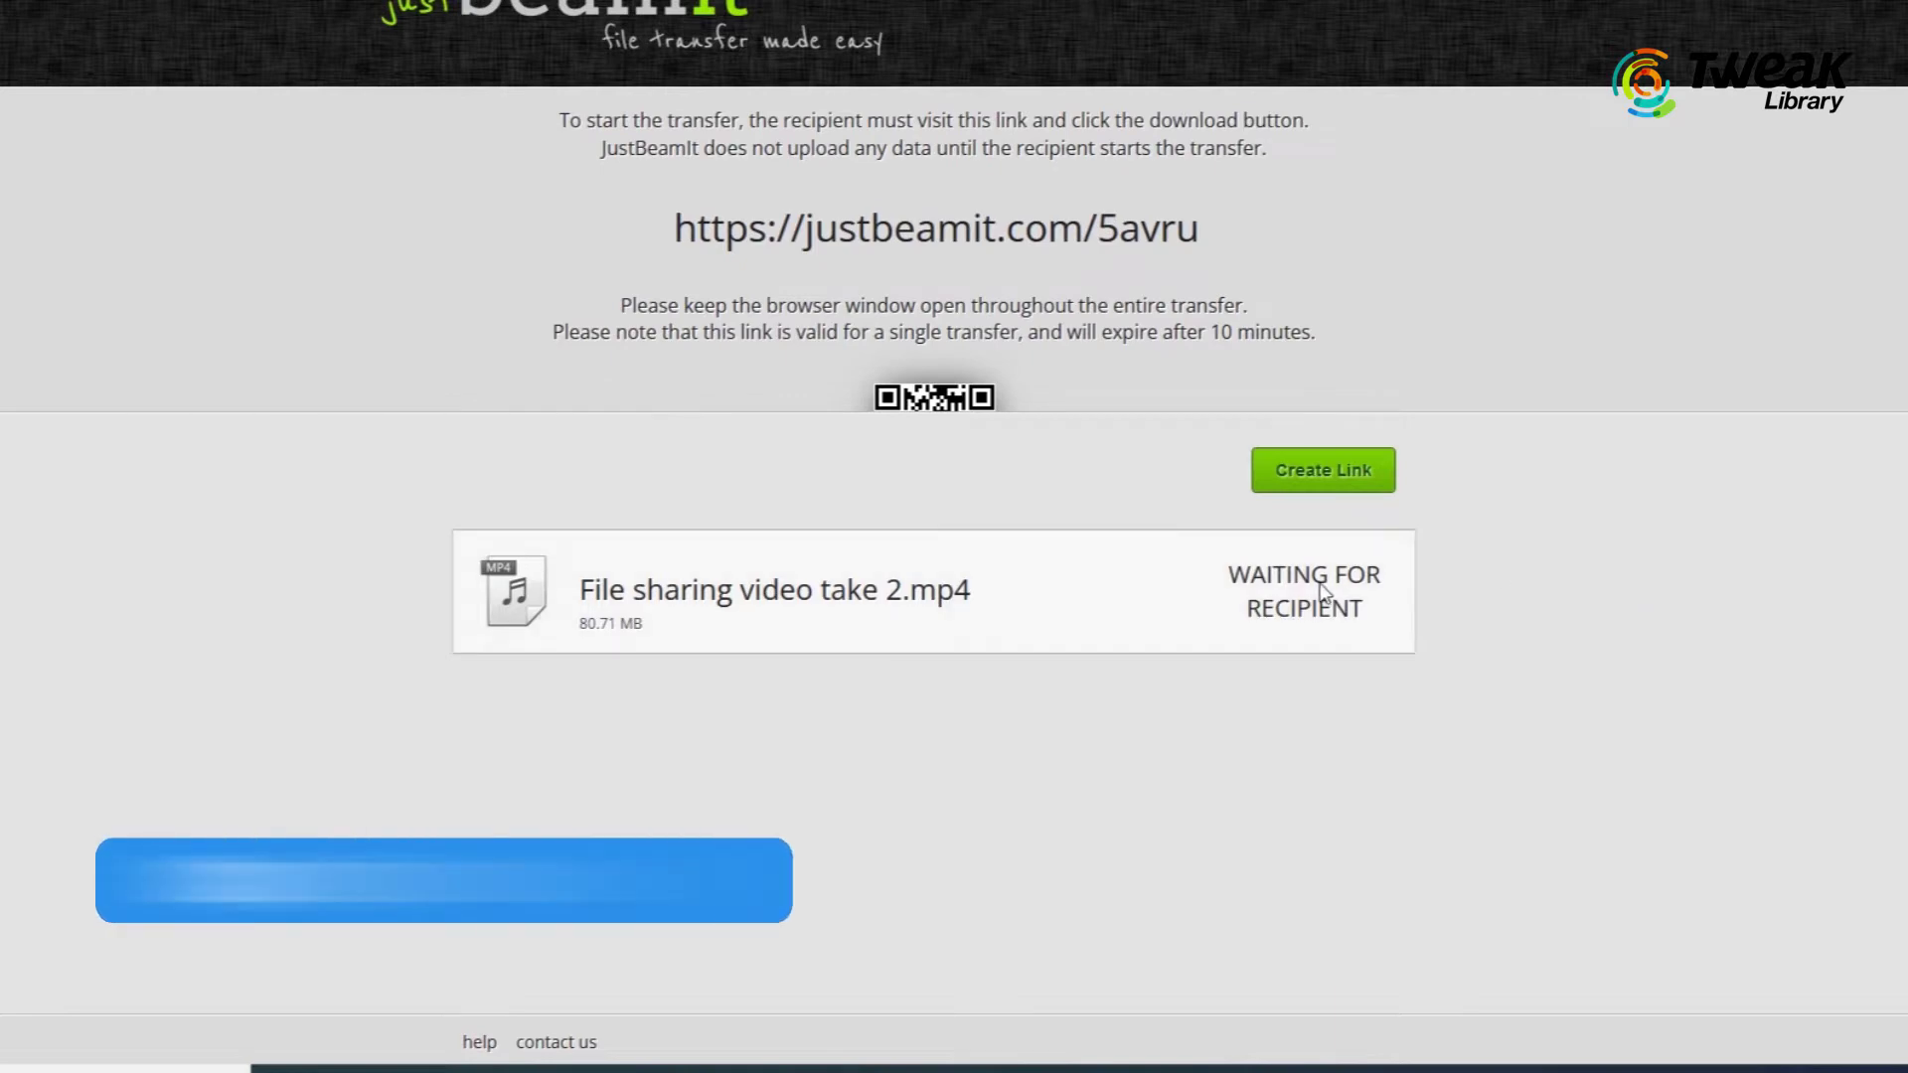
pyautogui.moveTo(682, 226); pyautogui.dragTo(1200, 239)
pyautogui.click(1709, 586)
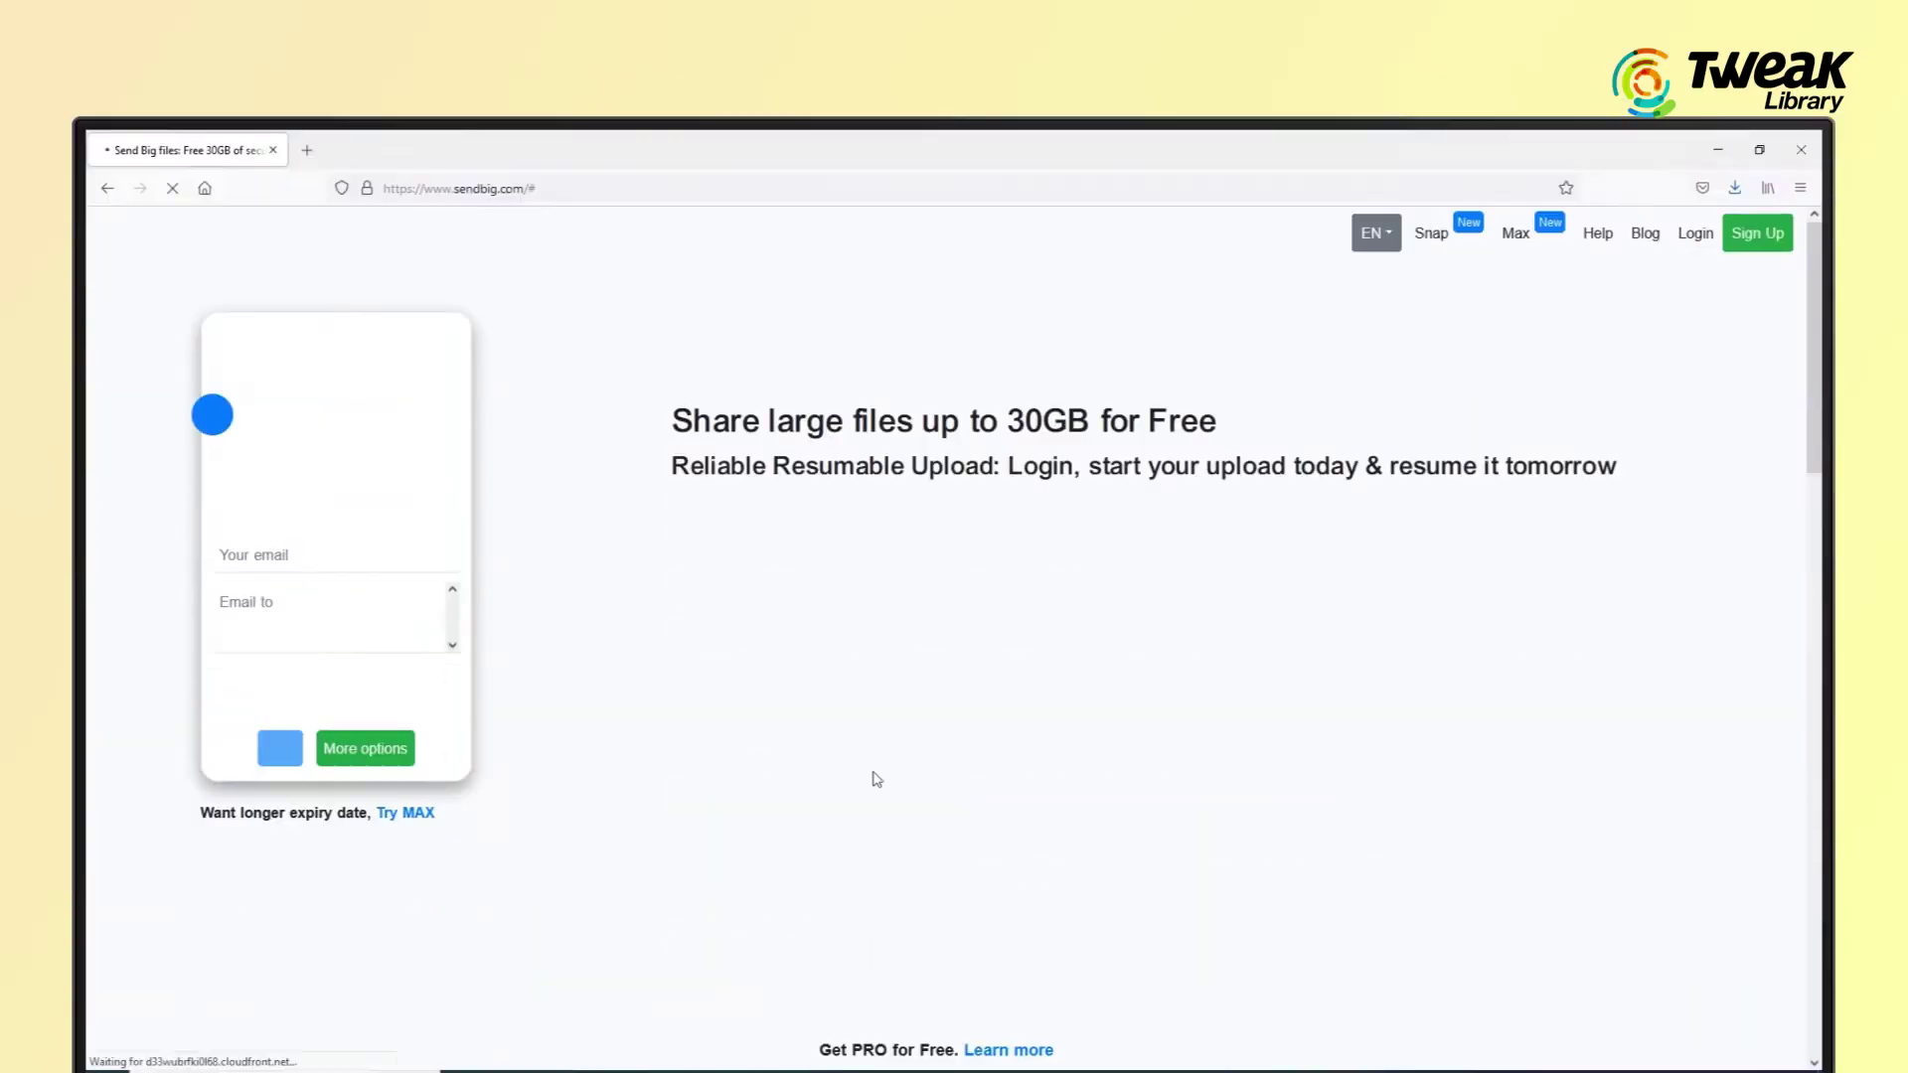
# Pick 'File sharing video take 2' in SendBig's file picker to start its upload
pyautogui.click(258, 398)
pyautogui.click(425, 212)
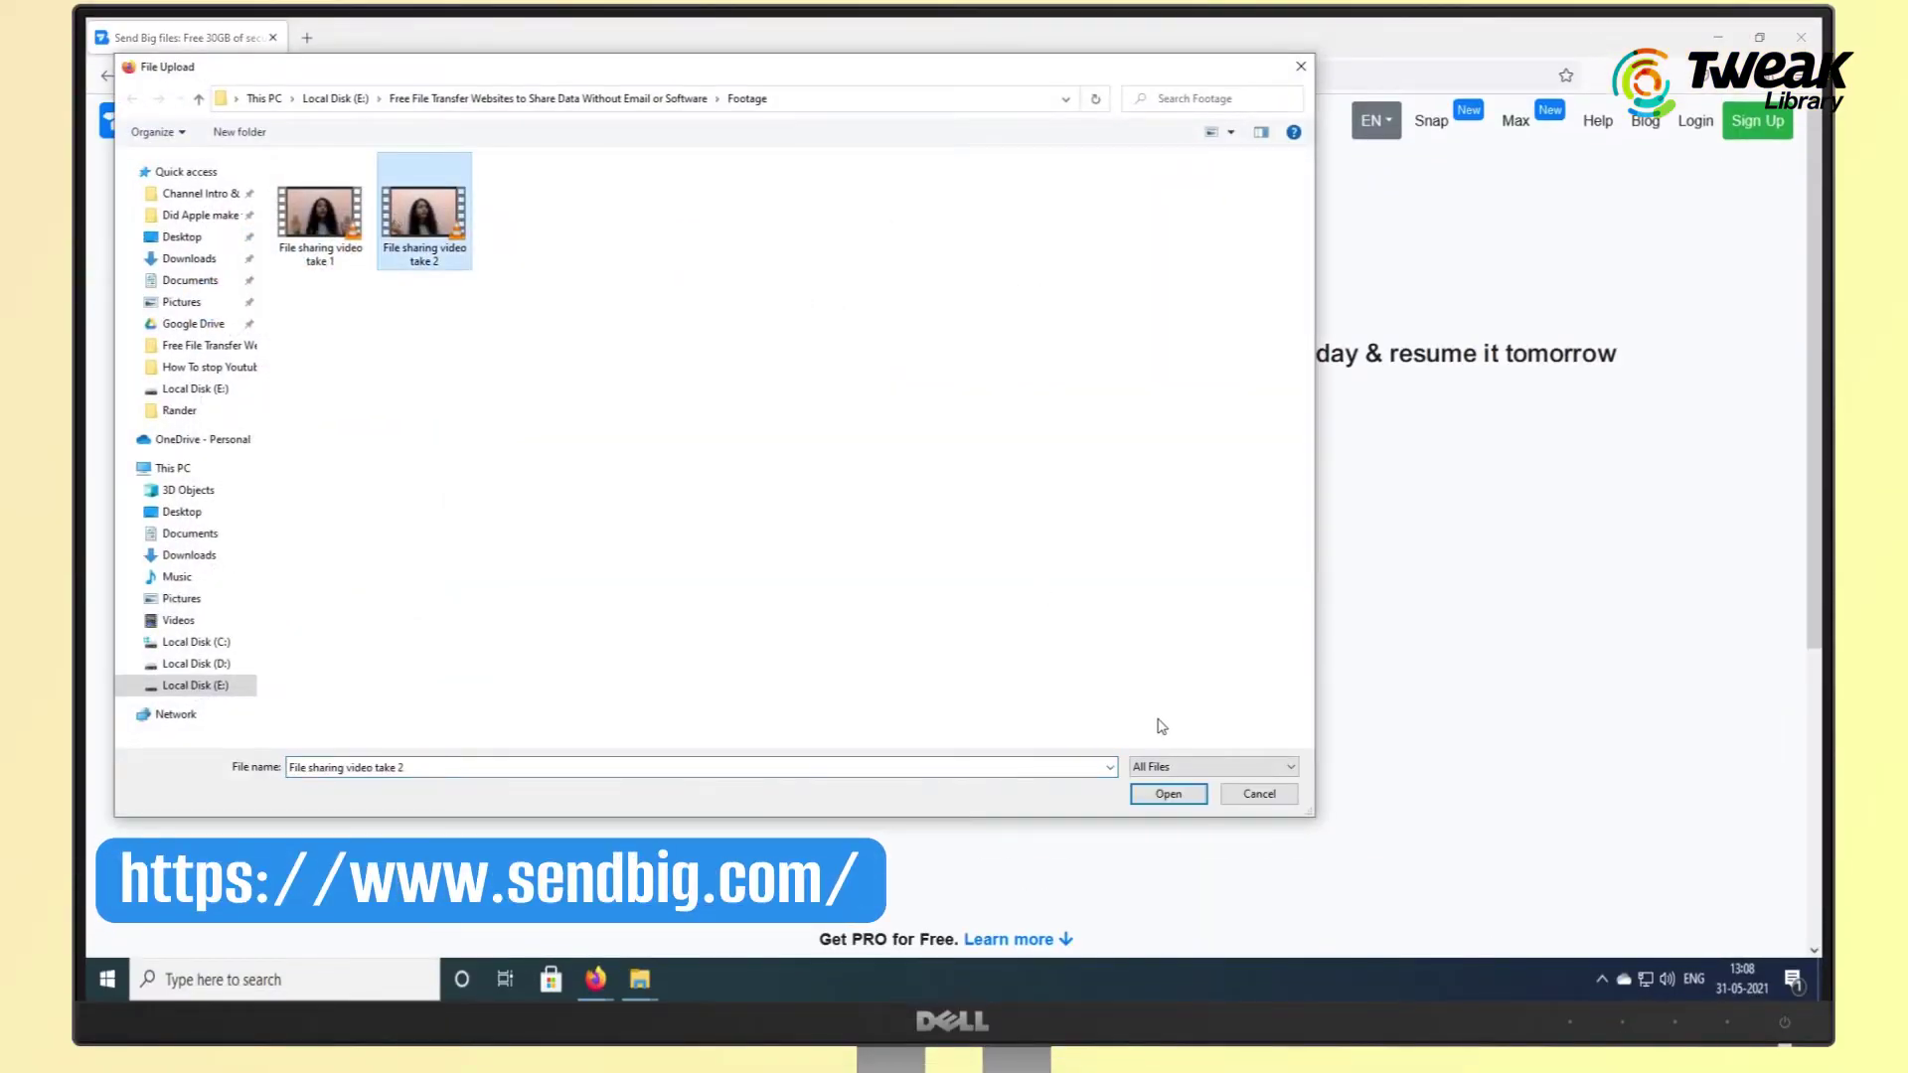
pyautogui.press('Return')
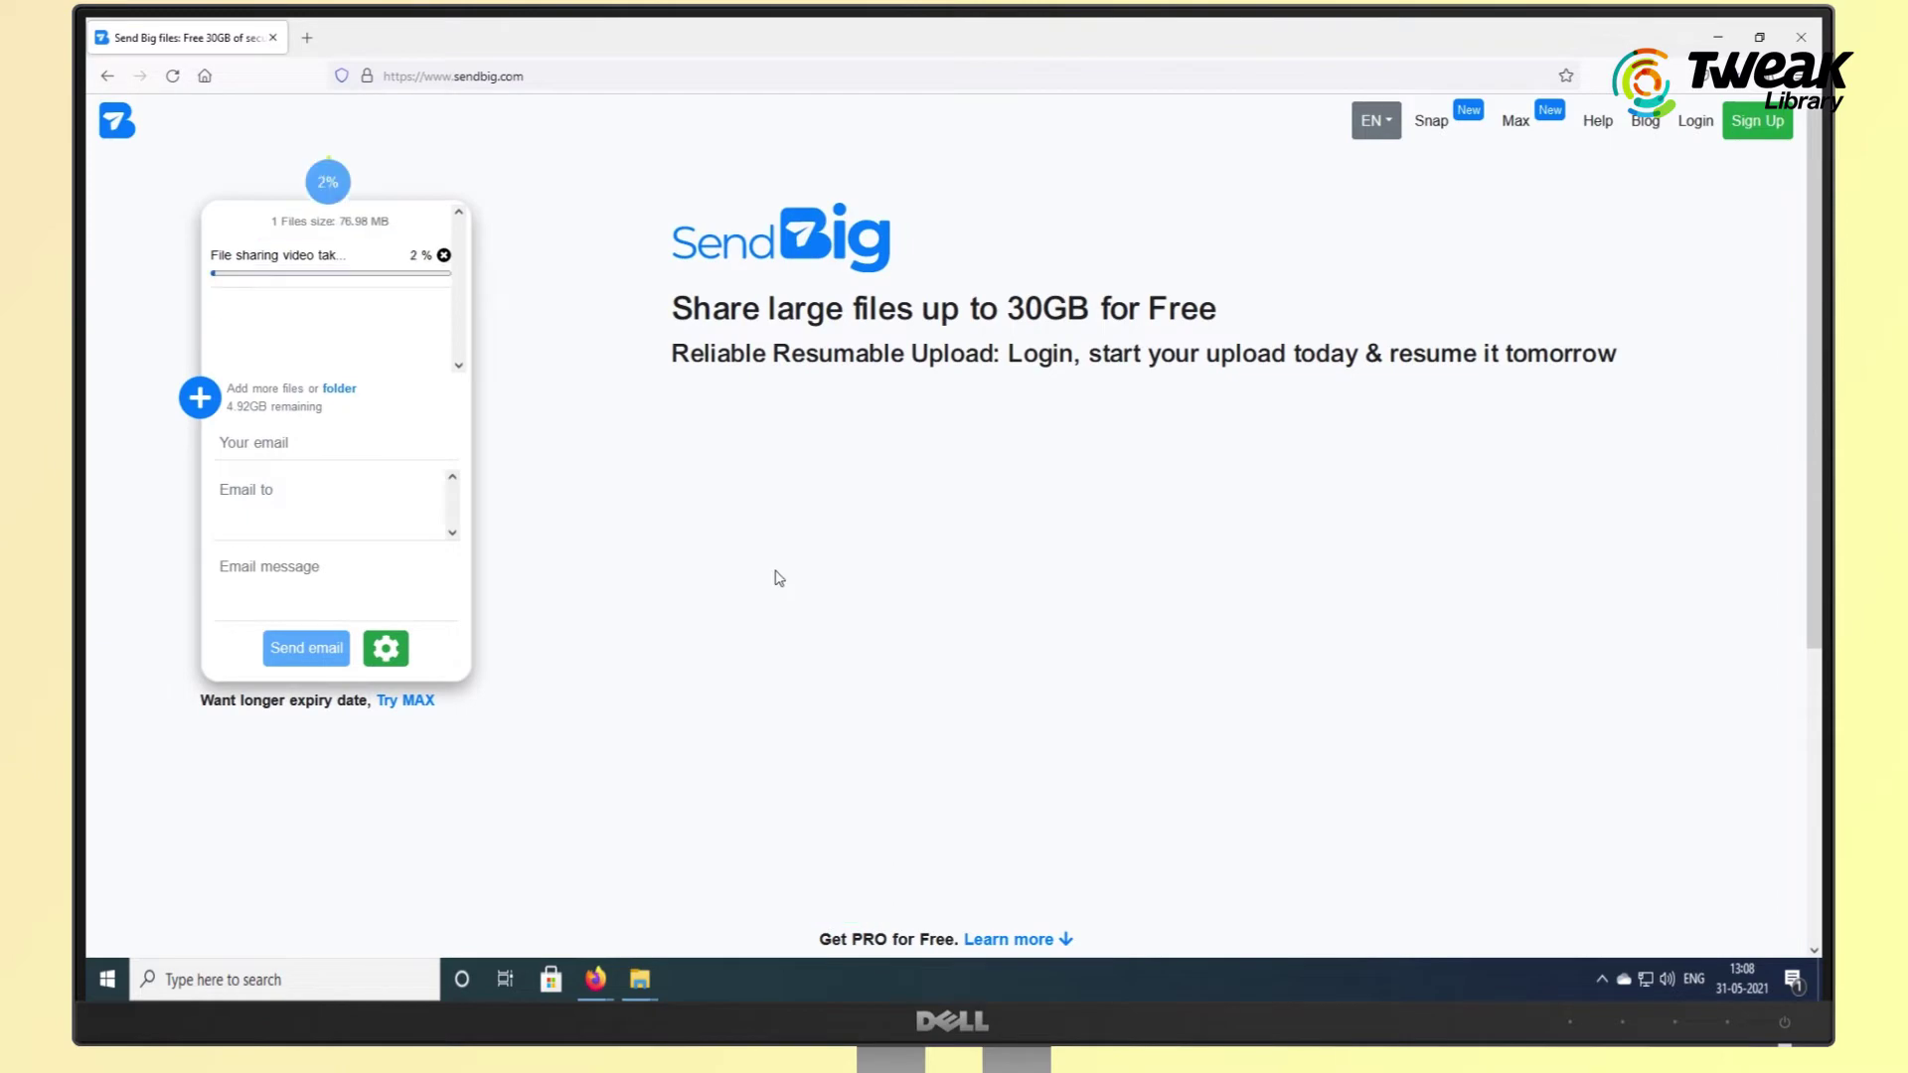
# Fill SendBig's sign-up form with a full name, email and password
pyautogui.click(298, 600)
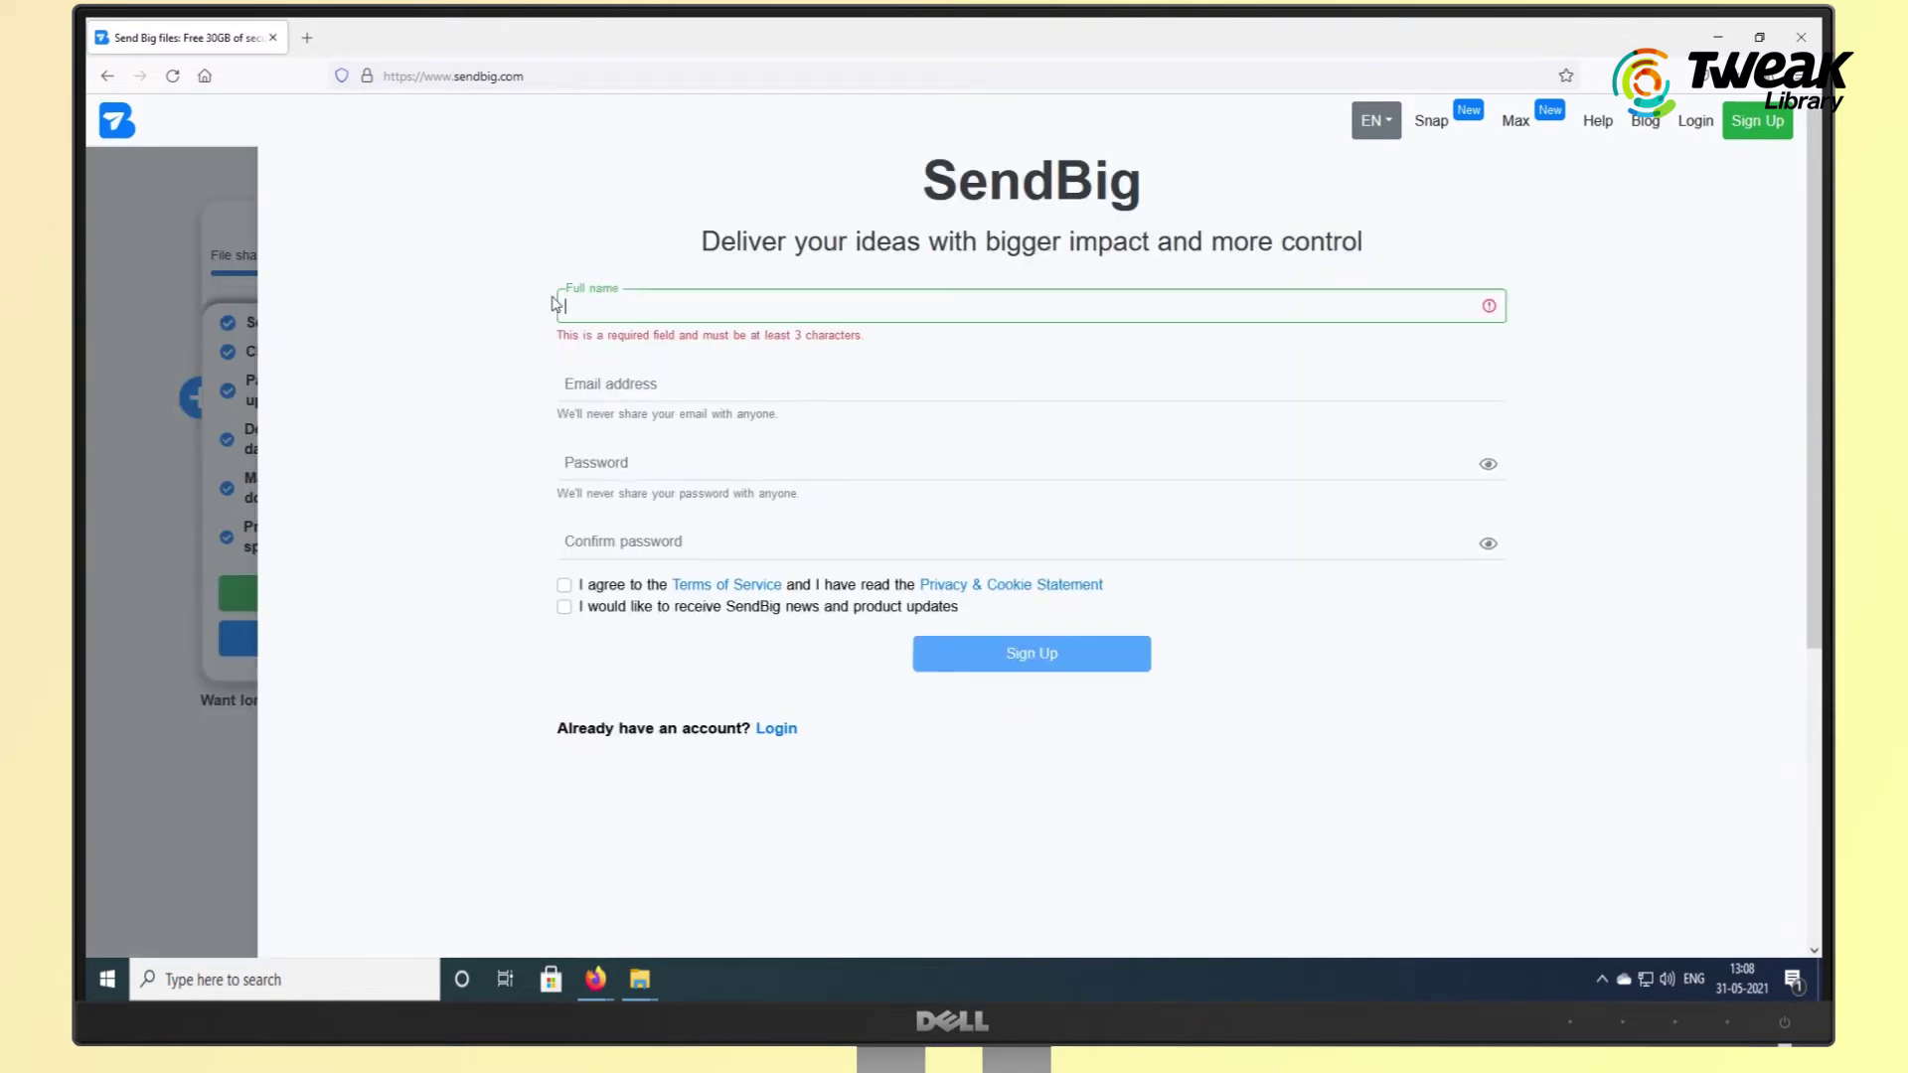
pyautogui.press('Tab')
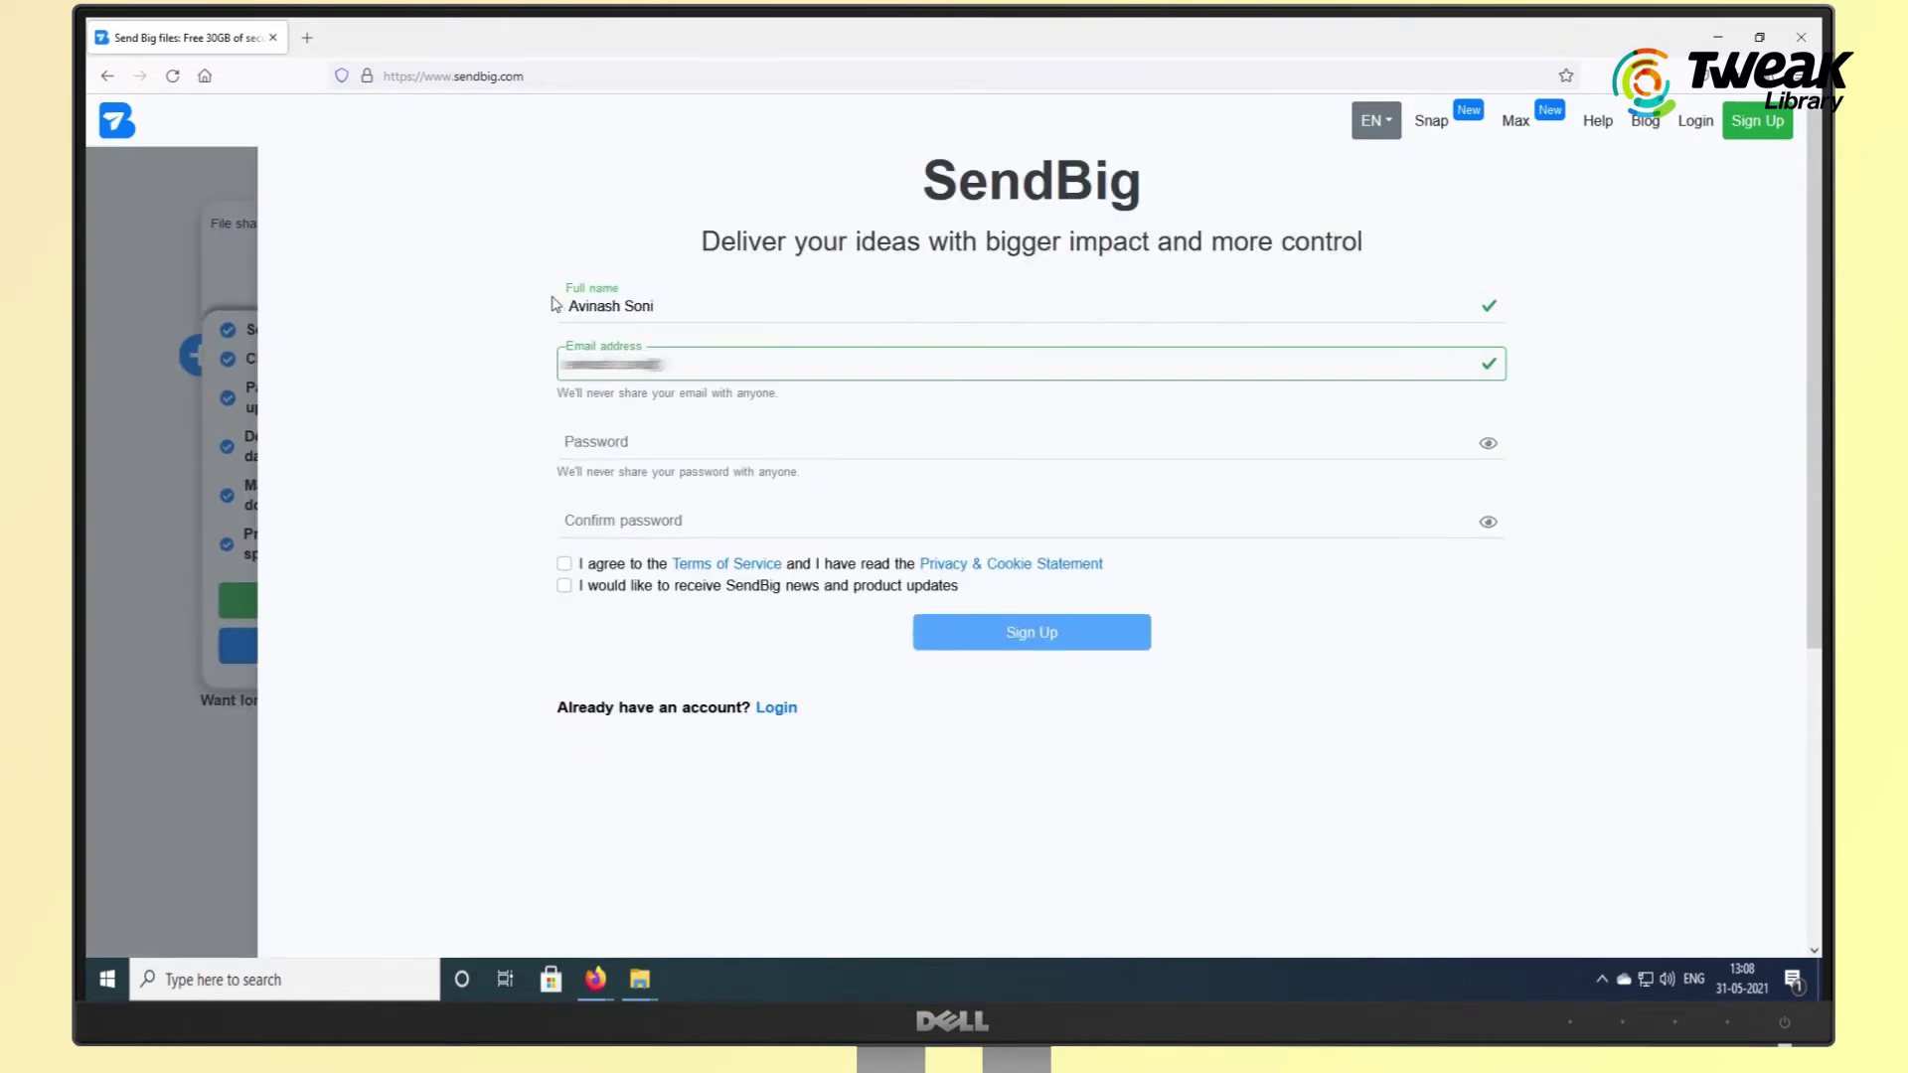
pyautogui.press('Tab')
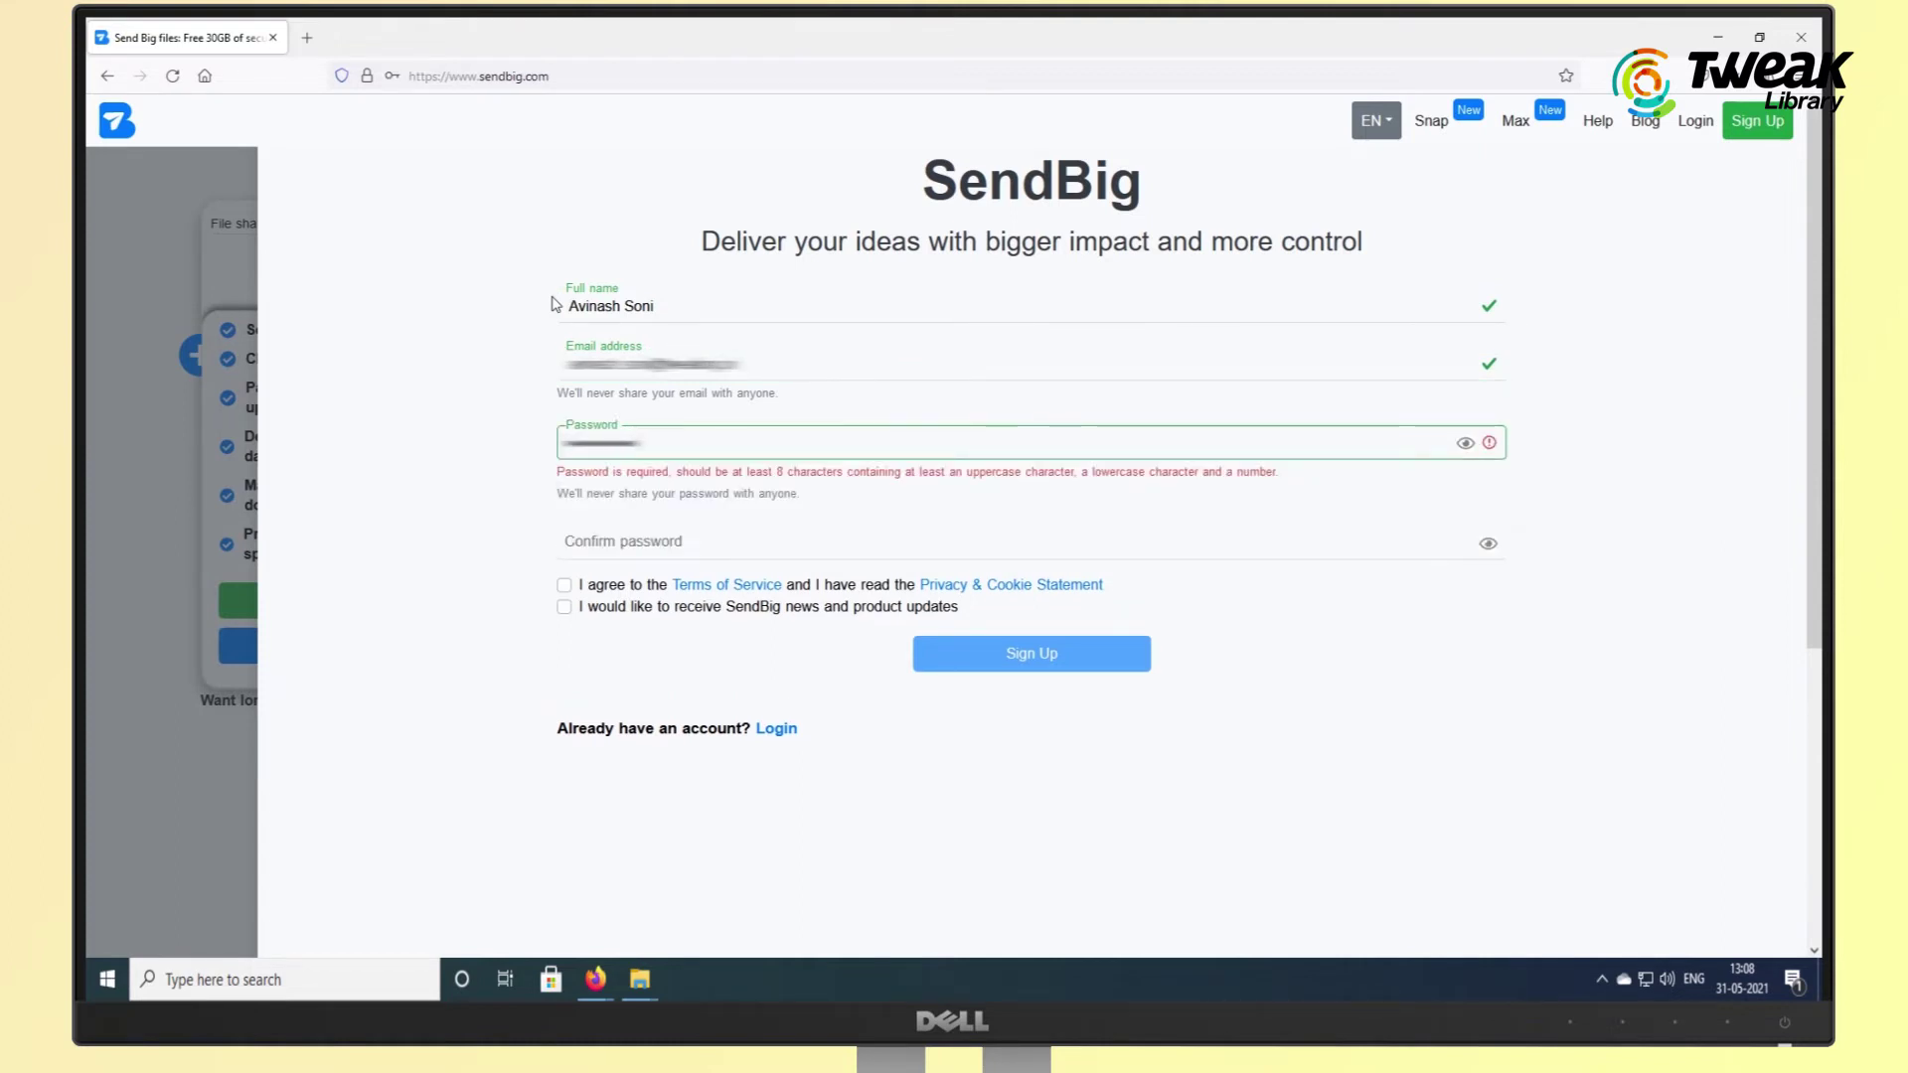
pyautogui.press('Tab')
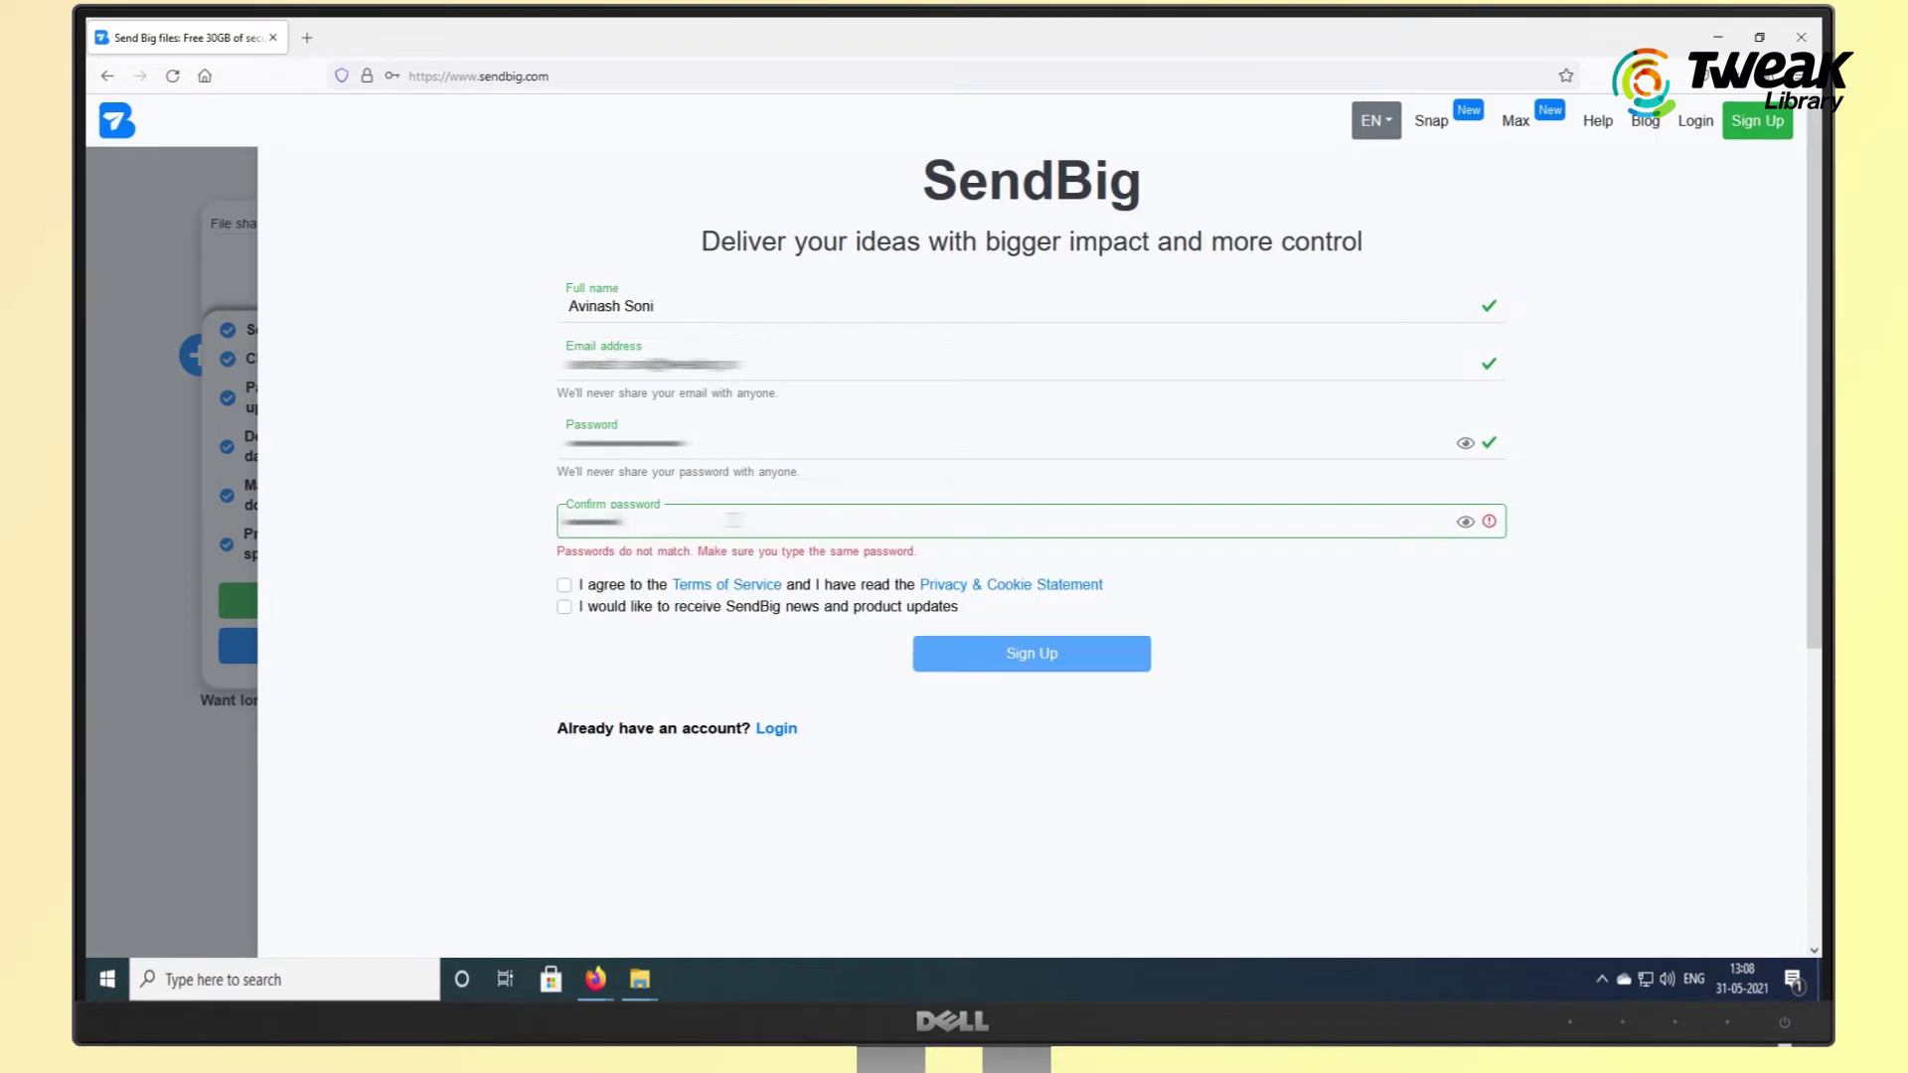
# Dismiss the sign-up form, send the video by email and enter the emailed verification code
pyautogui.press('Escape')
pyautogui.click(306, 655)
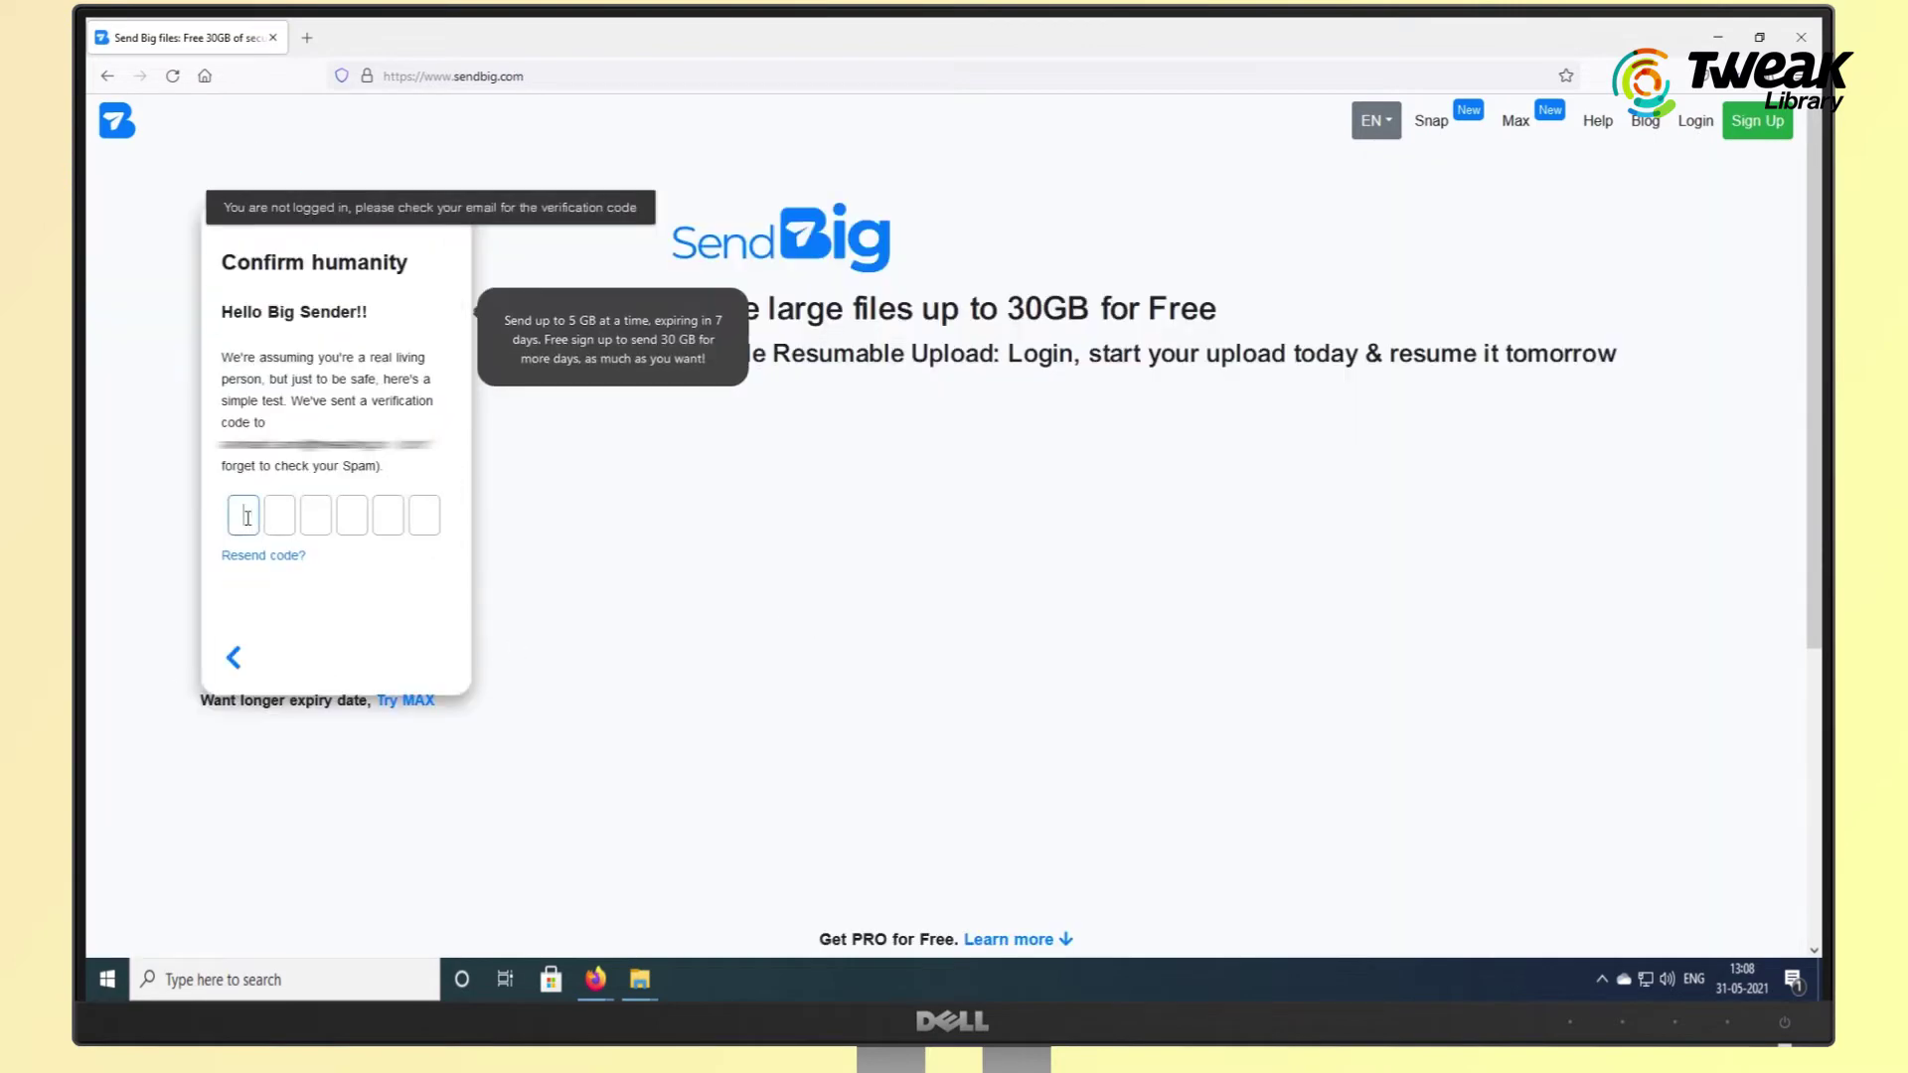
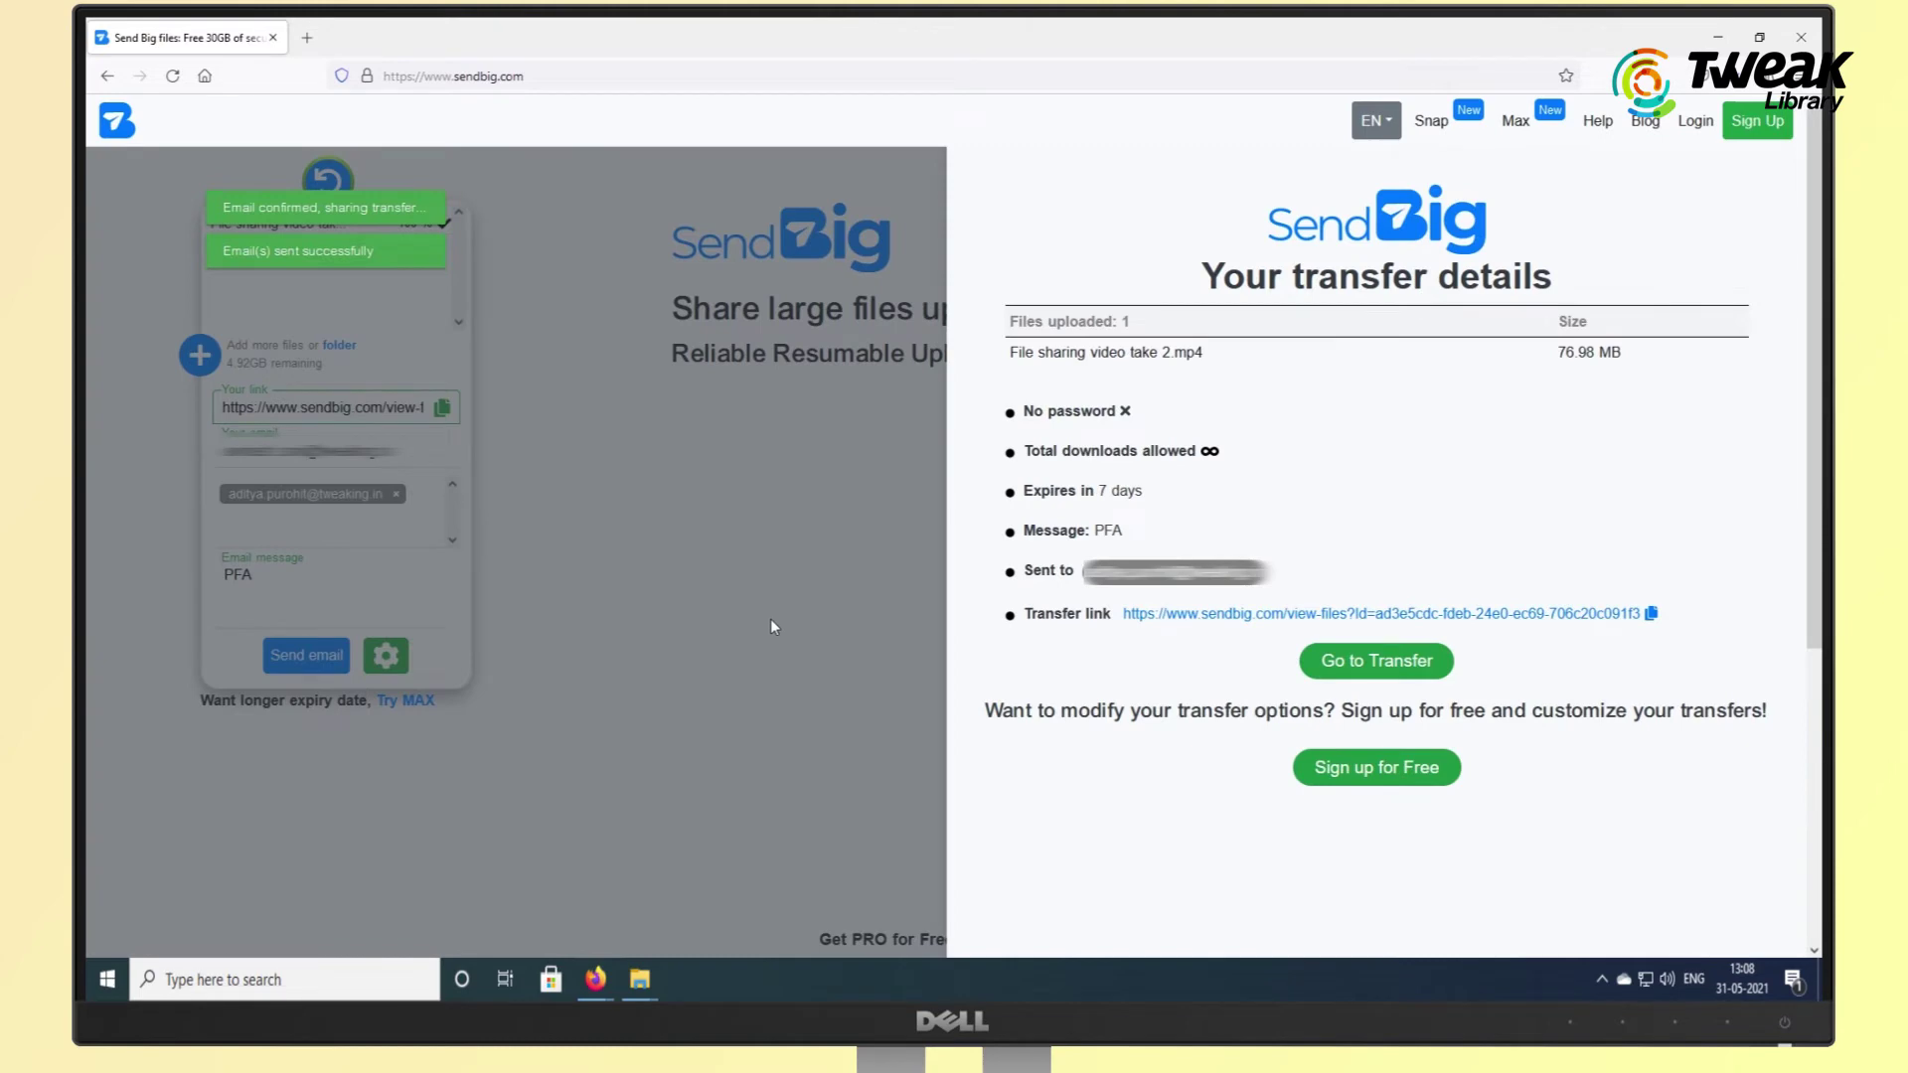
# Close SendBig's 'Your transfer details' panel
pyautogui.click(807, 647)
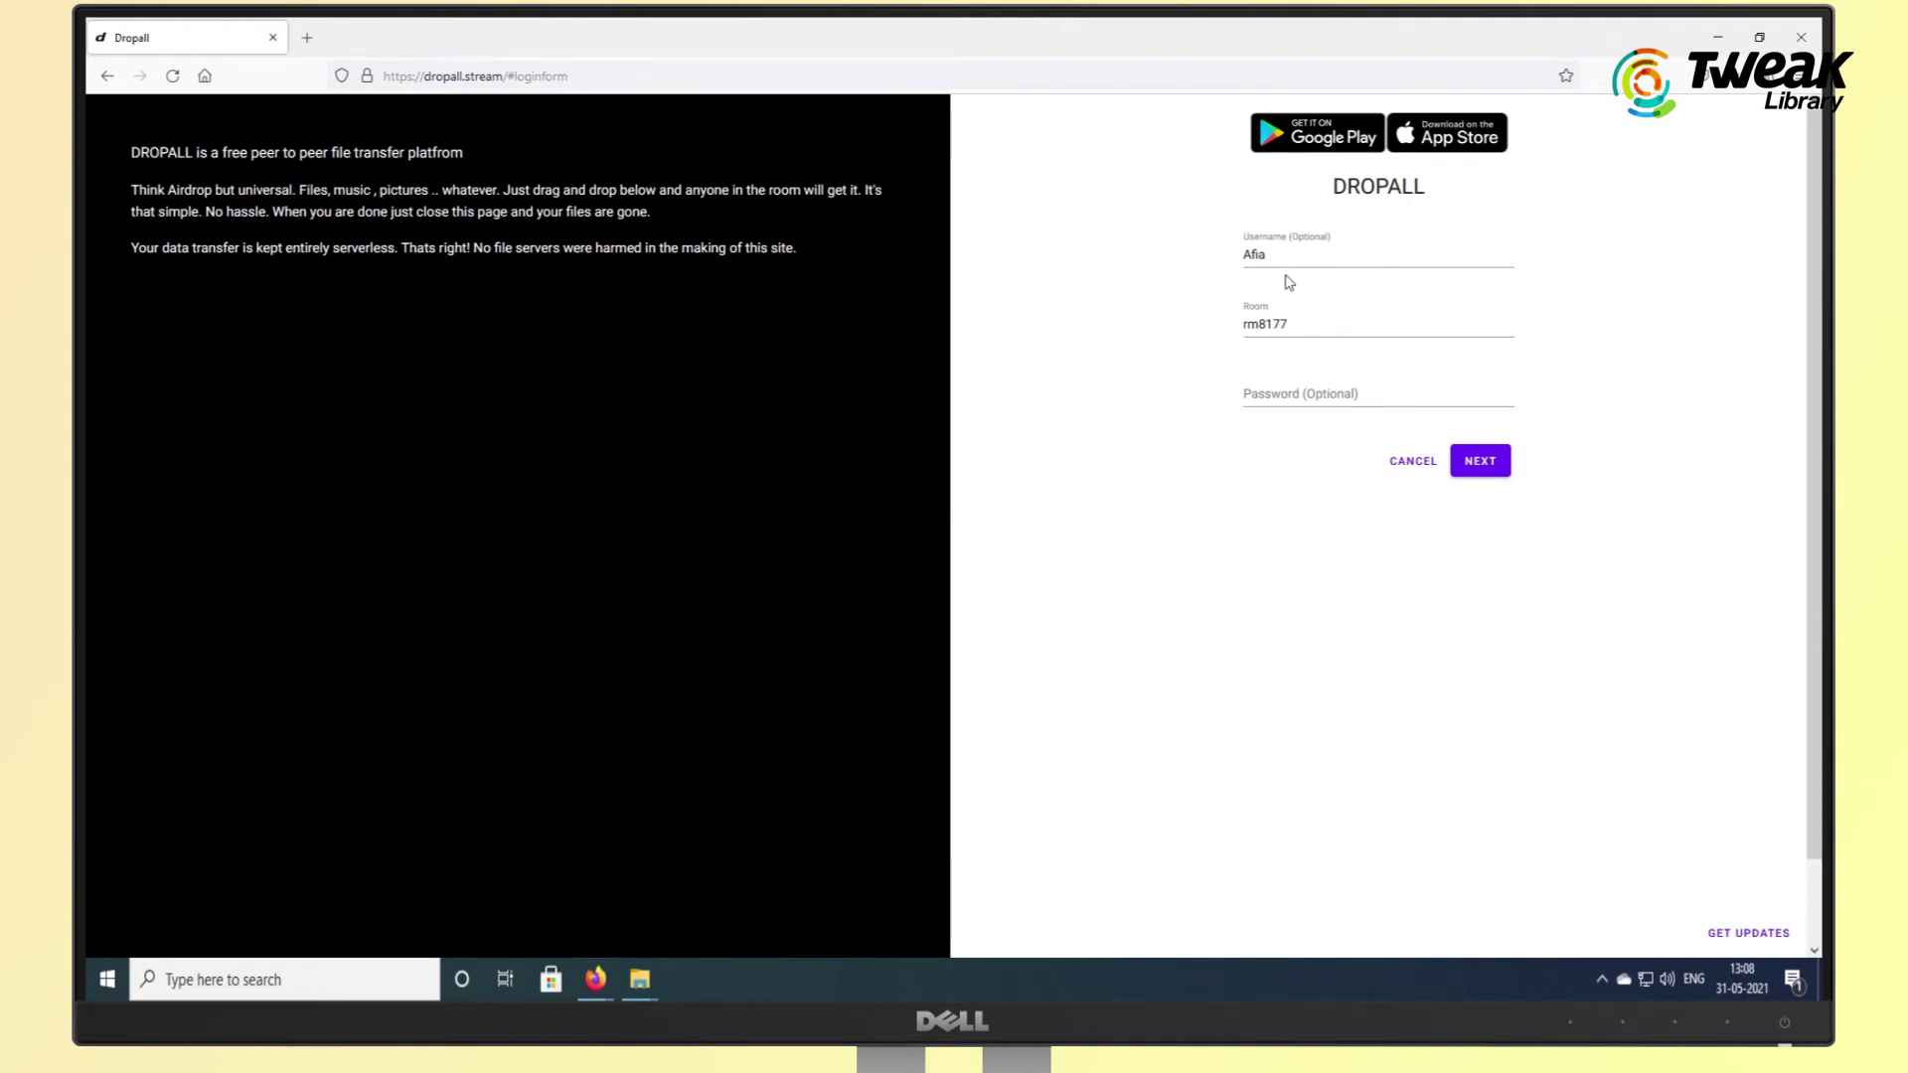
pyautogui.click(1279, 397)
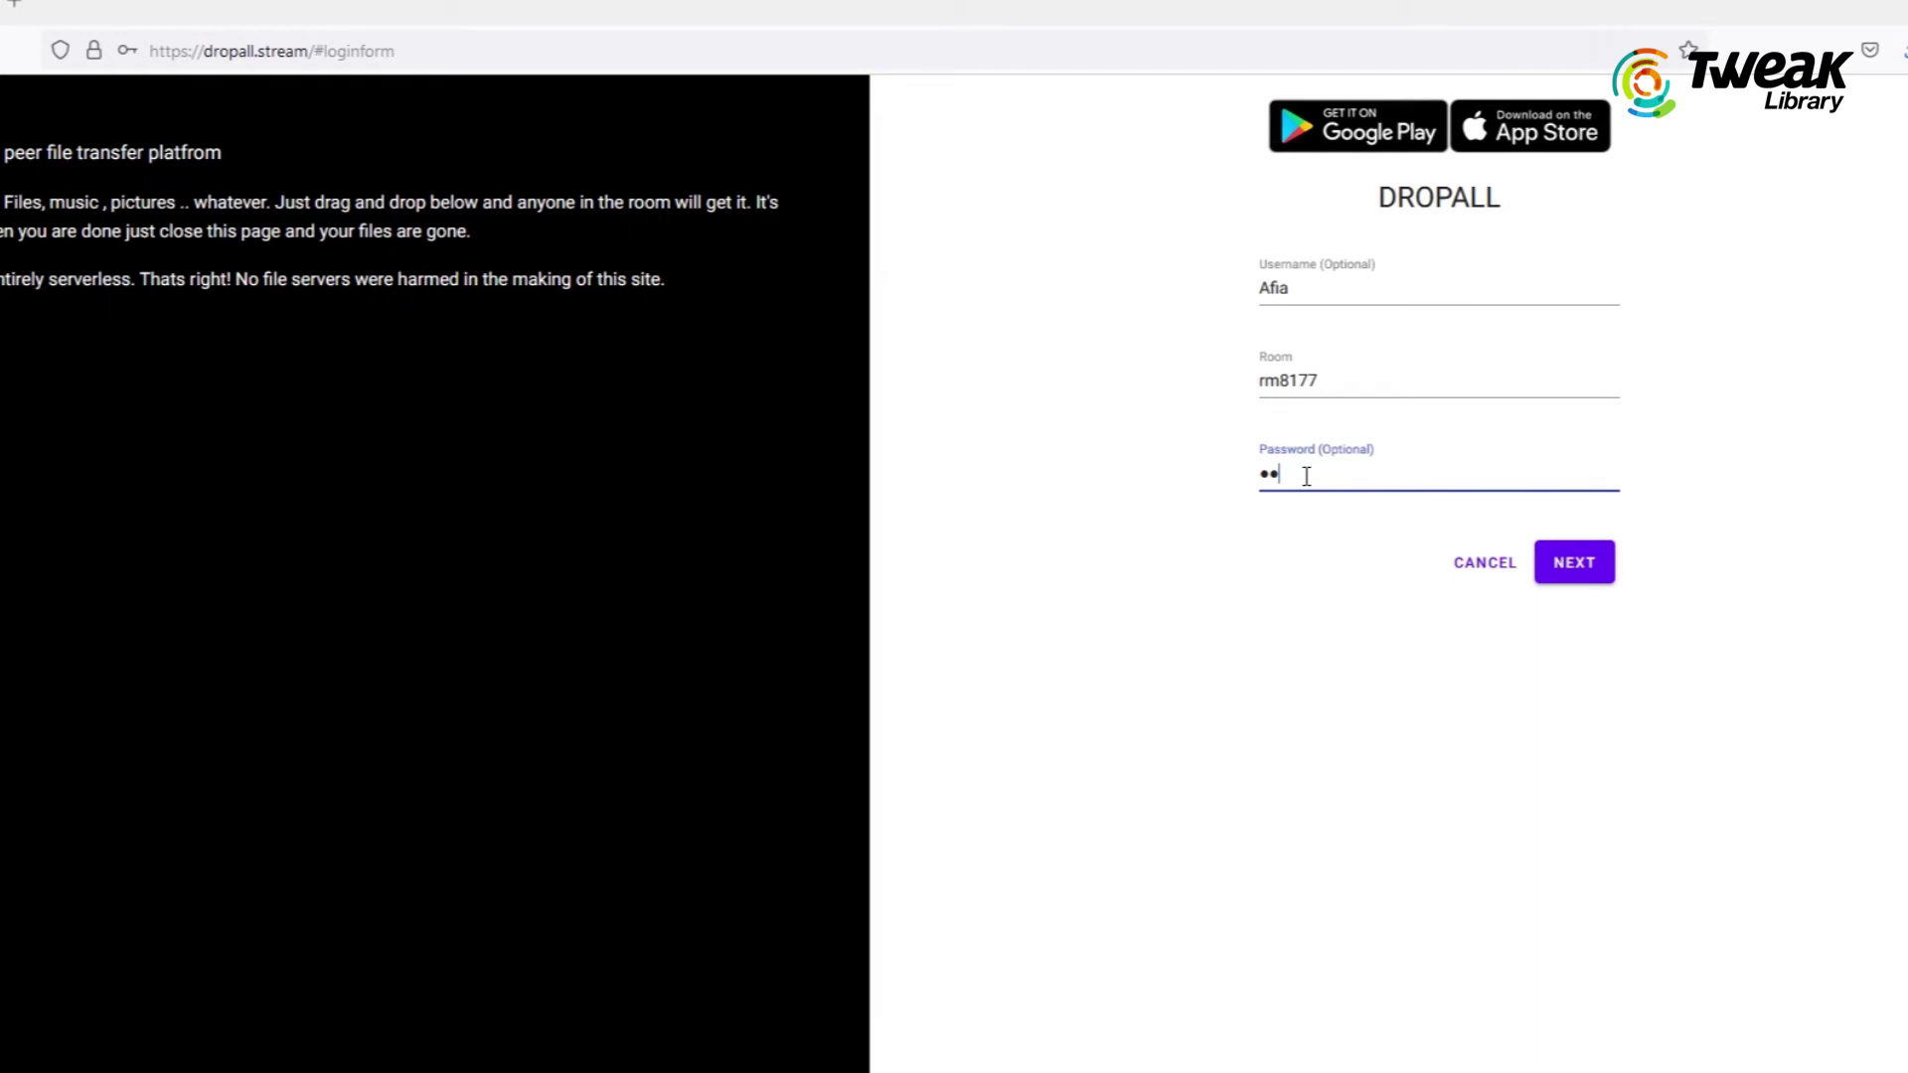
pyautogui.doubleClick(1275, 471)
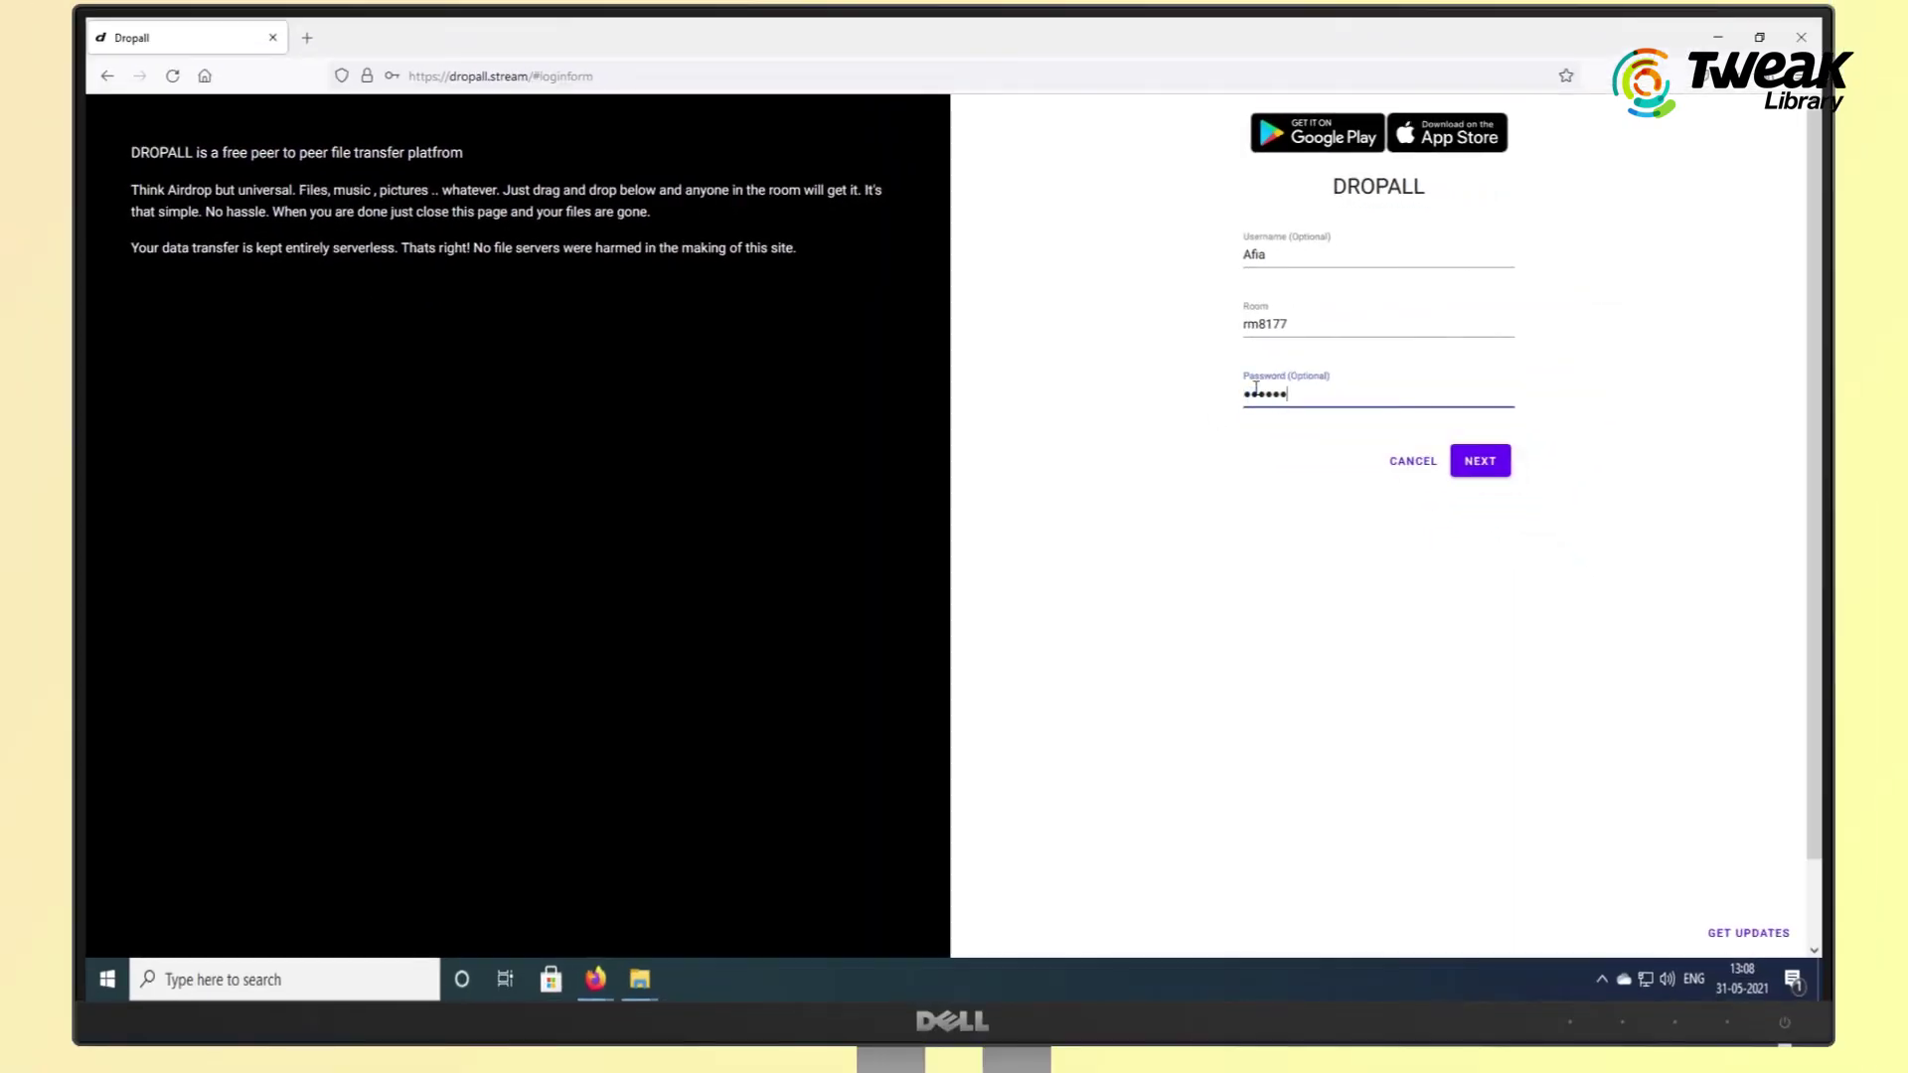
pyautogui.click(1483, 461)
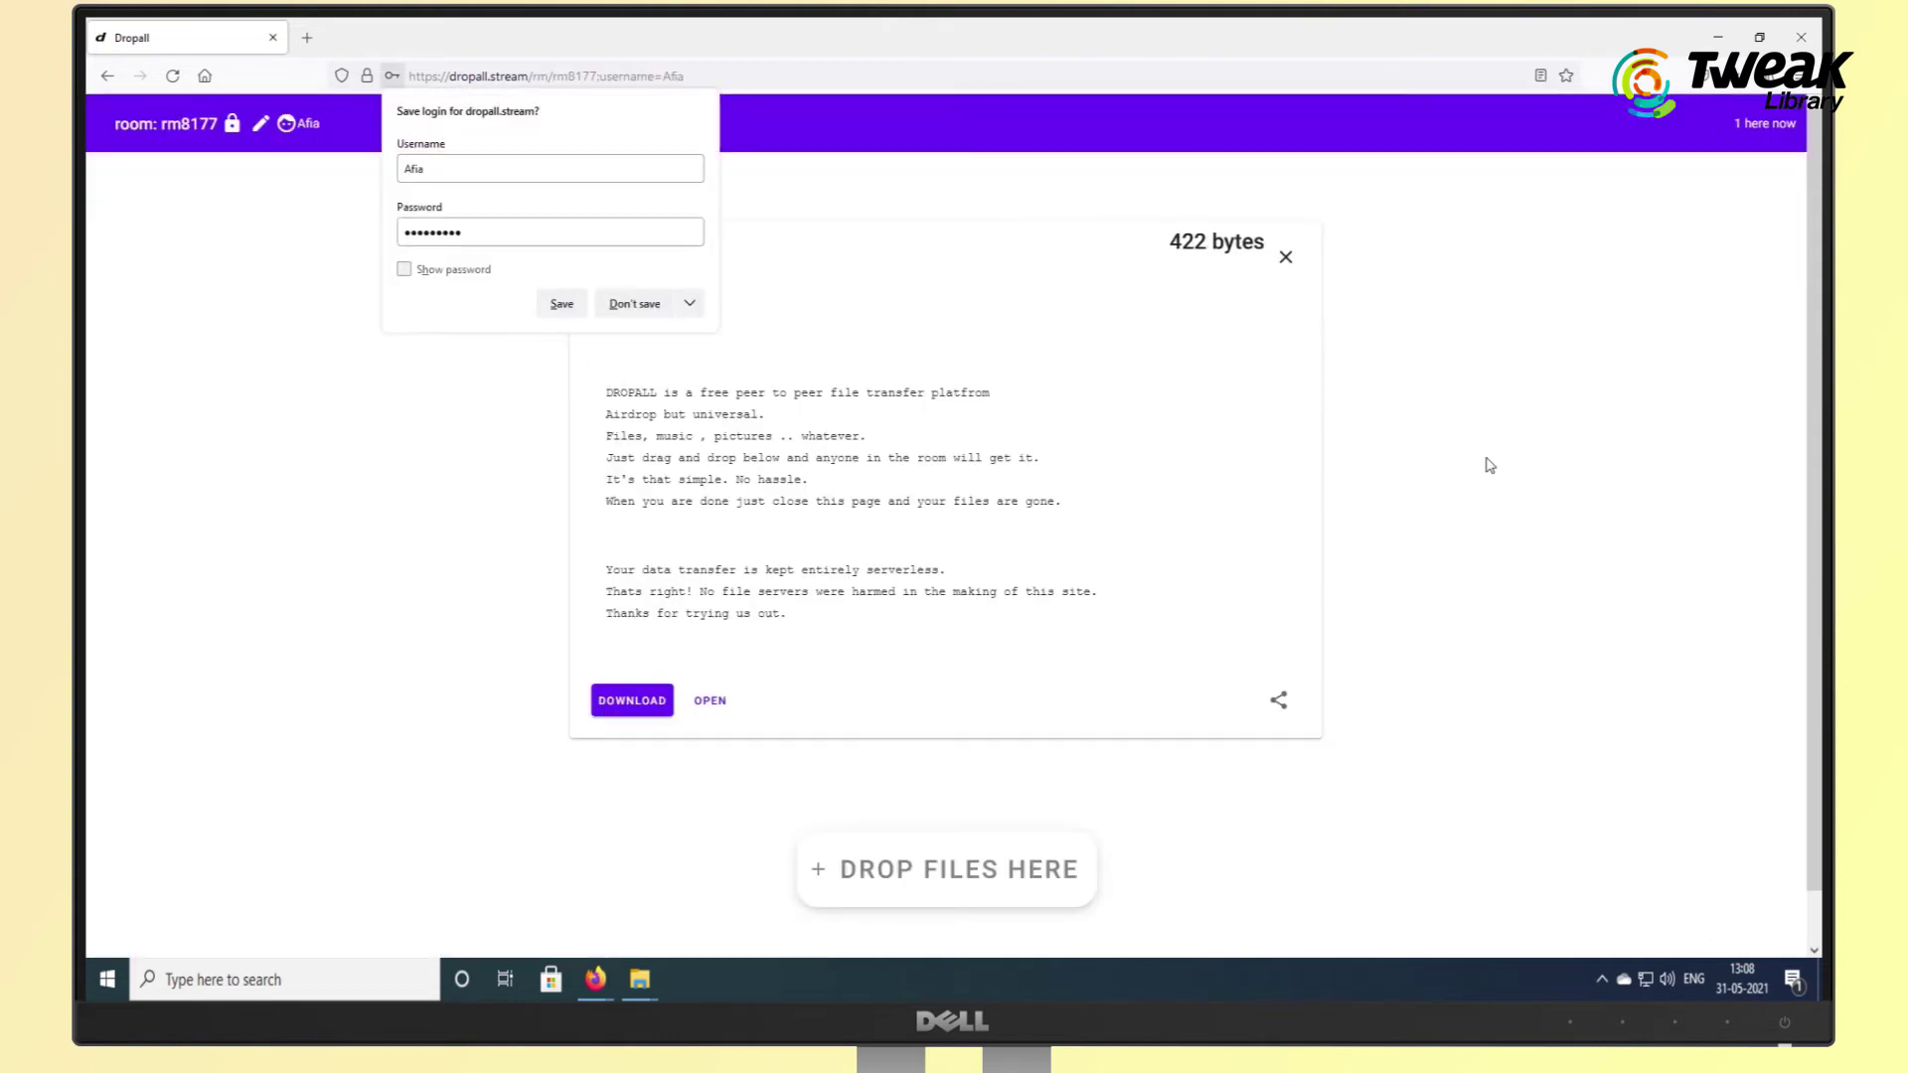
pyautogui.click(632, 305)
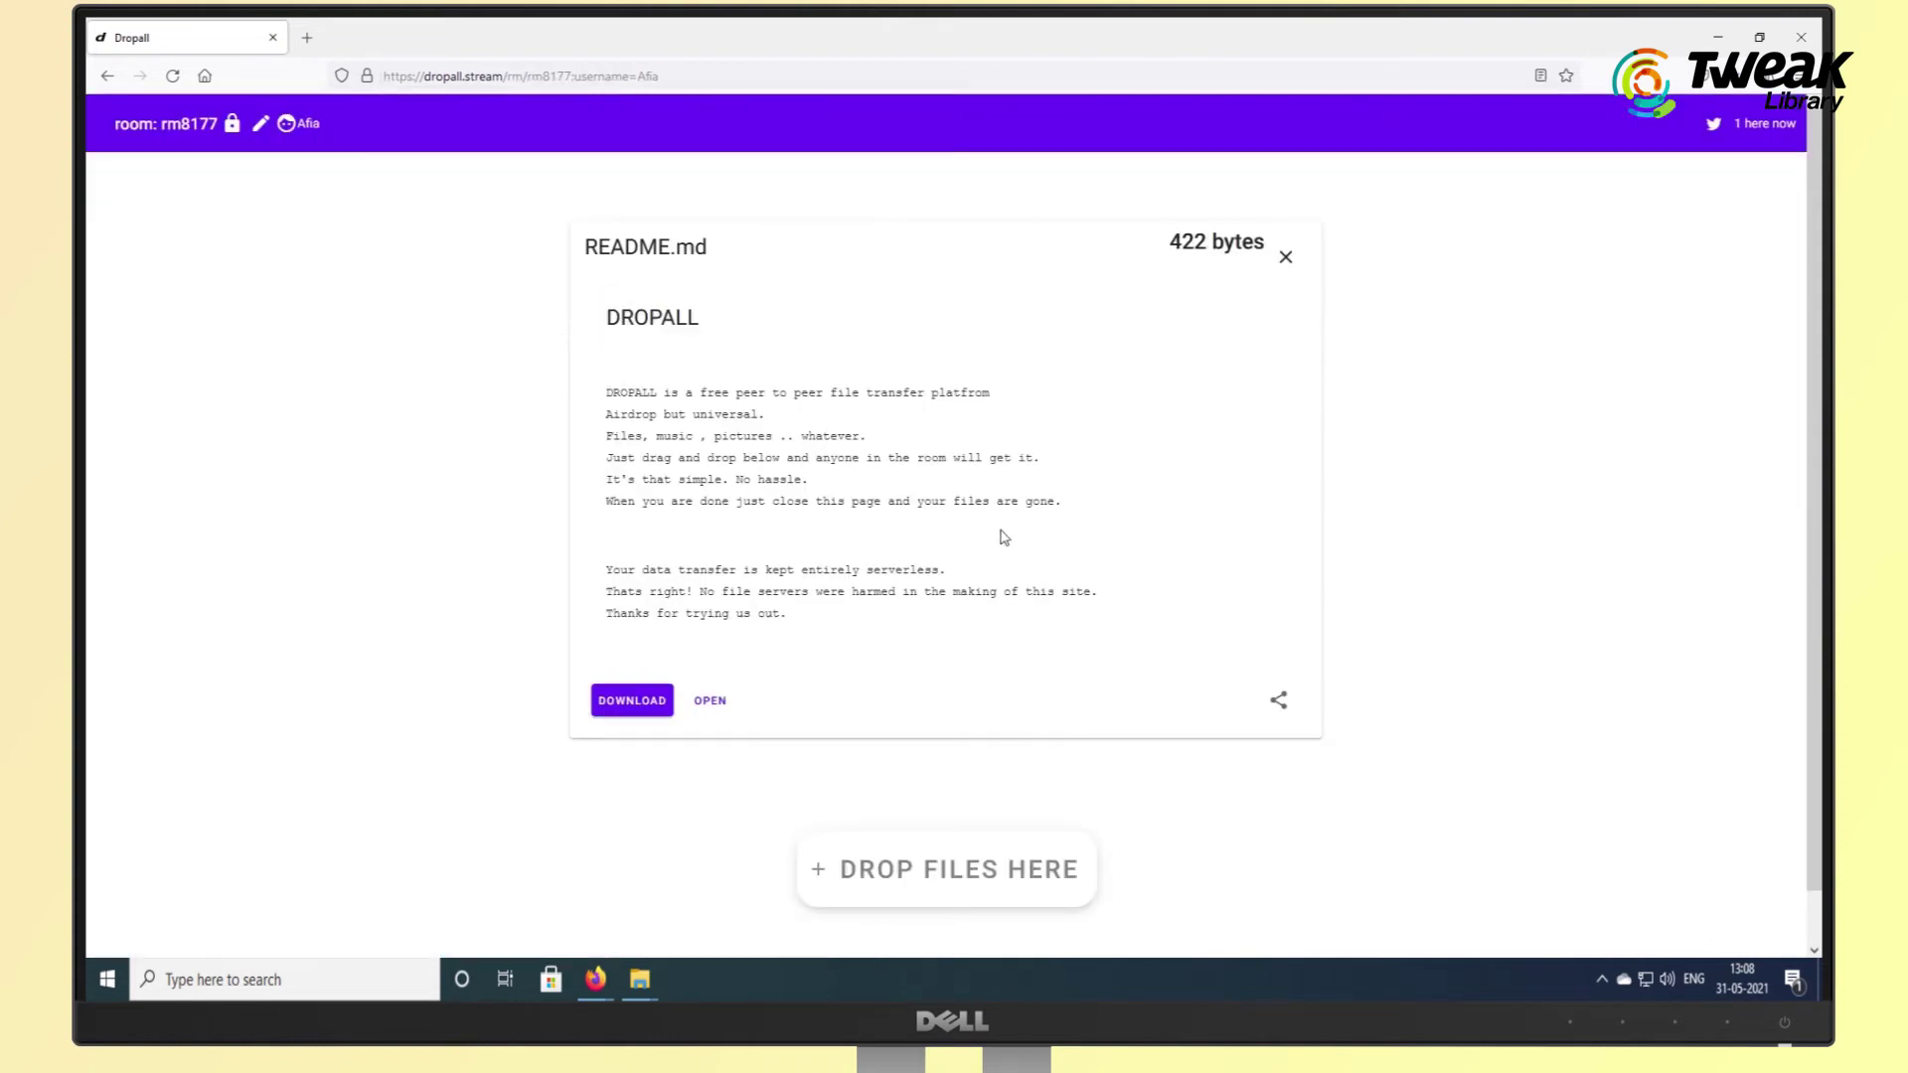
pyautogui.click(1280, 701)
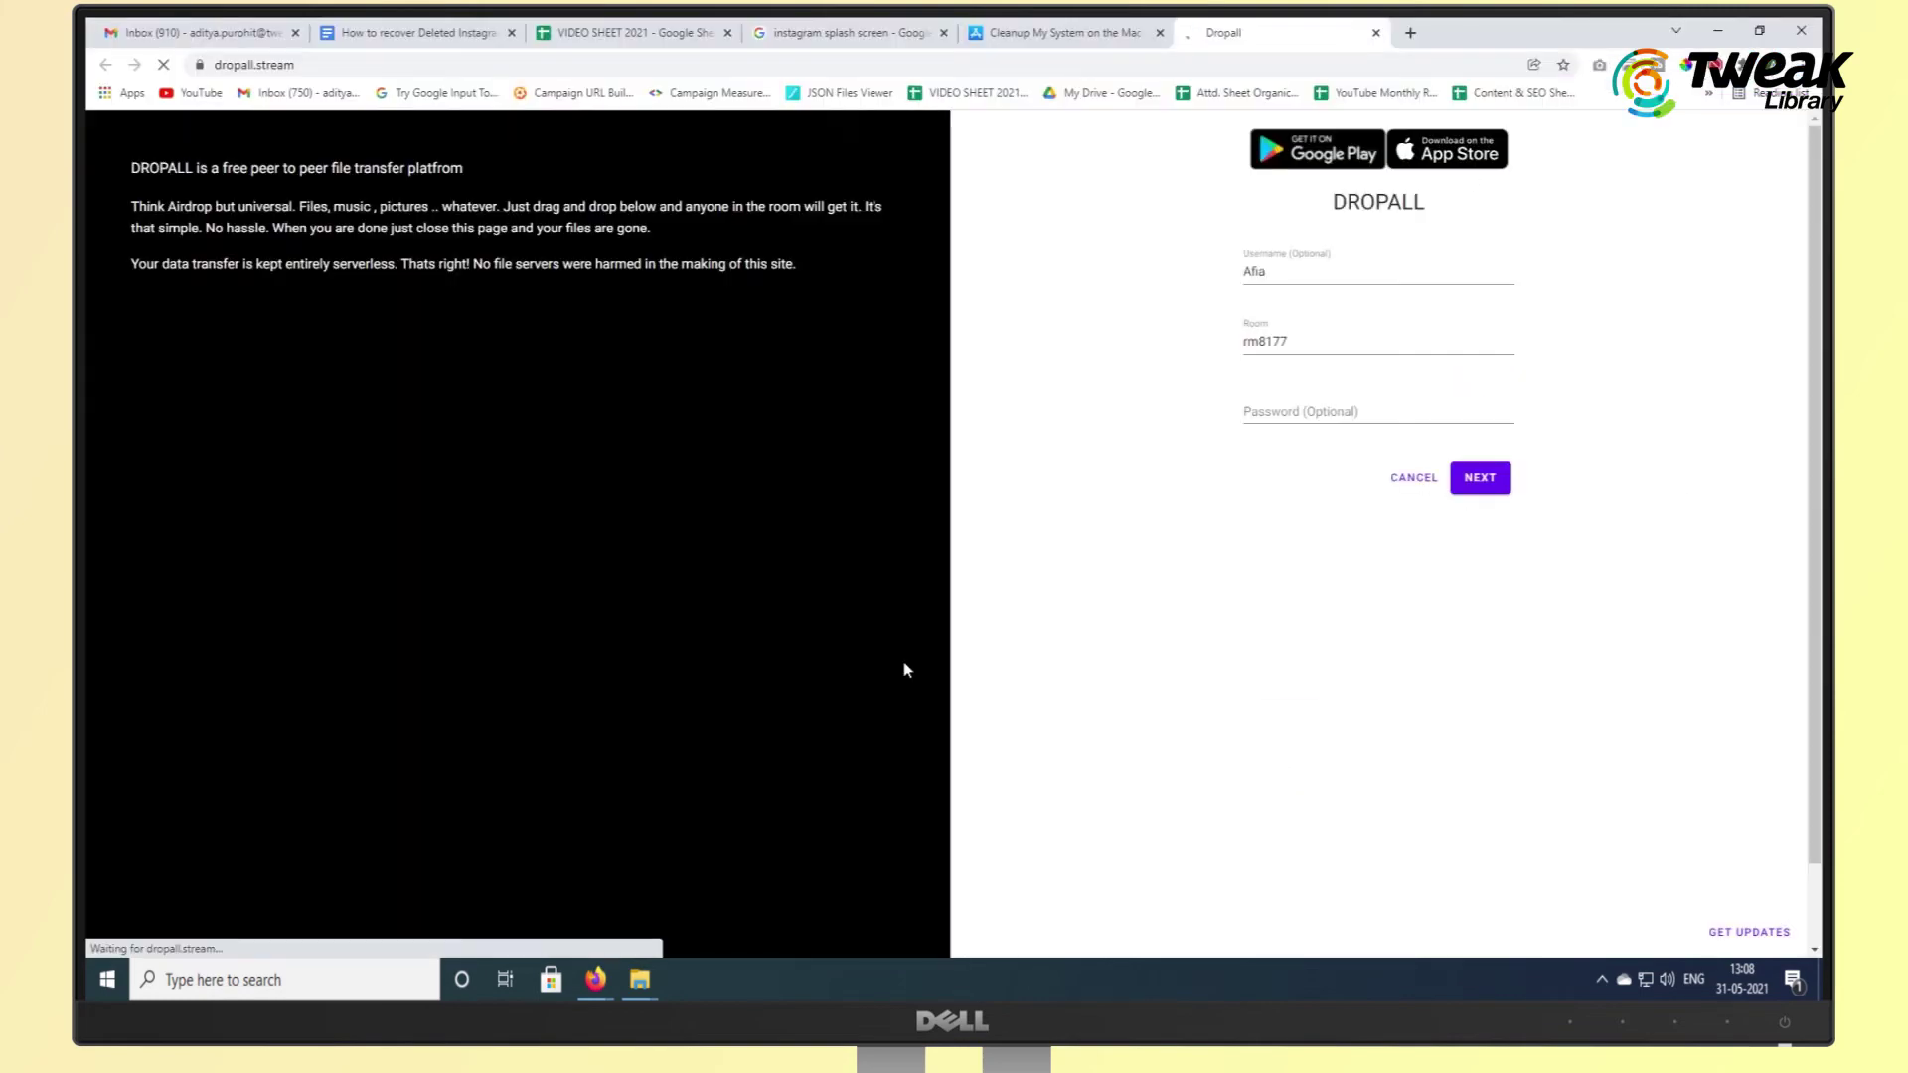
pyautogui.click(1479, 477)
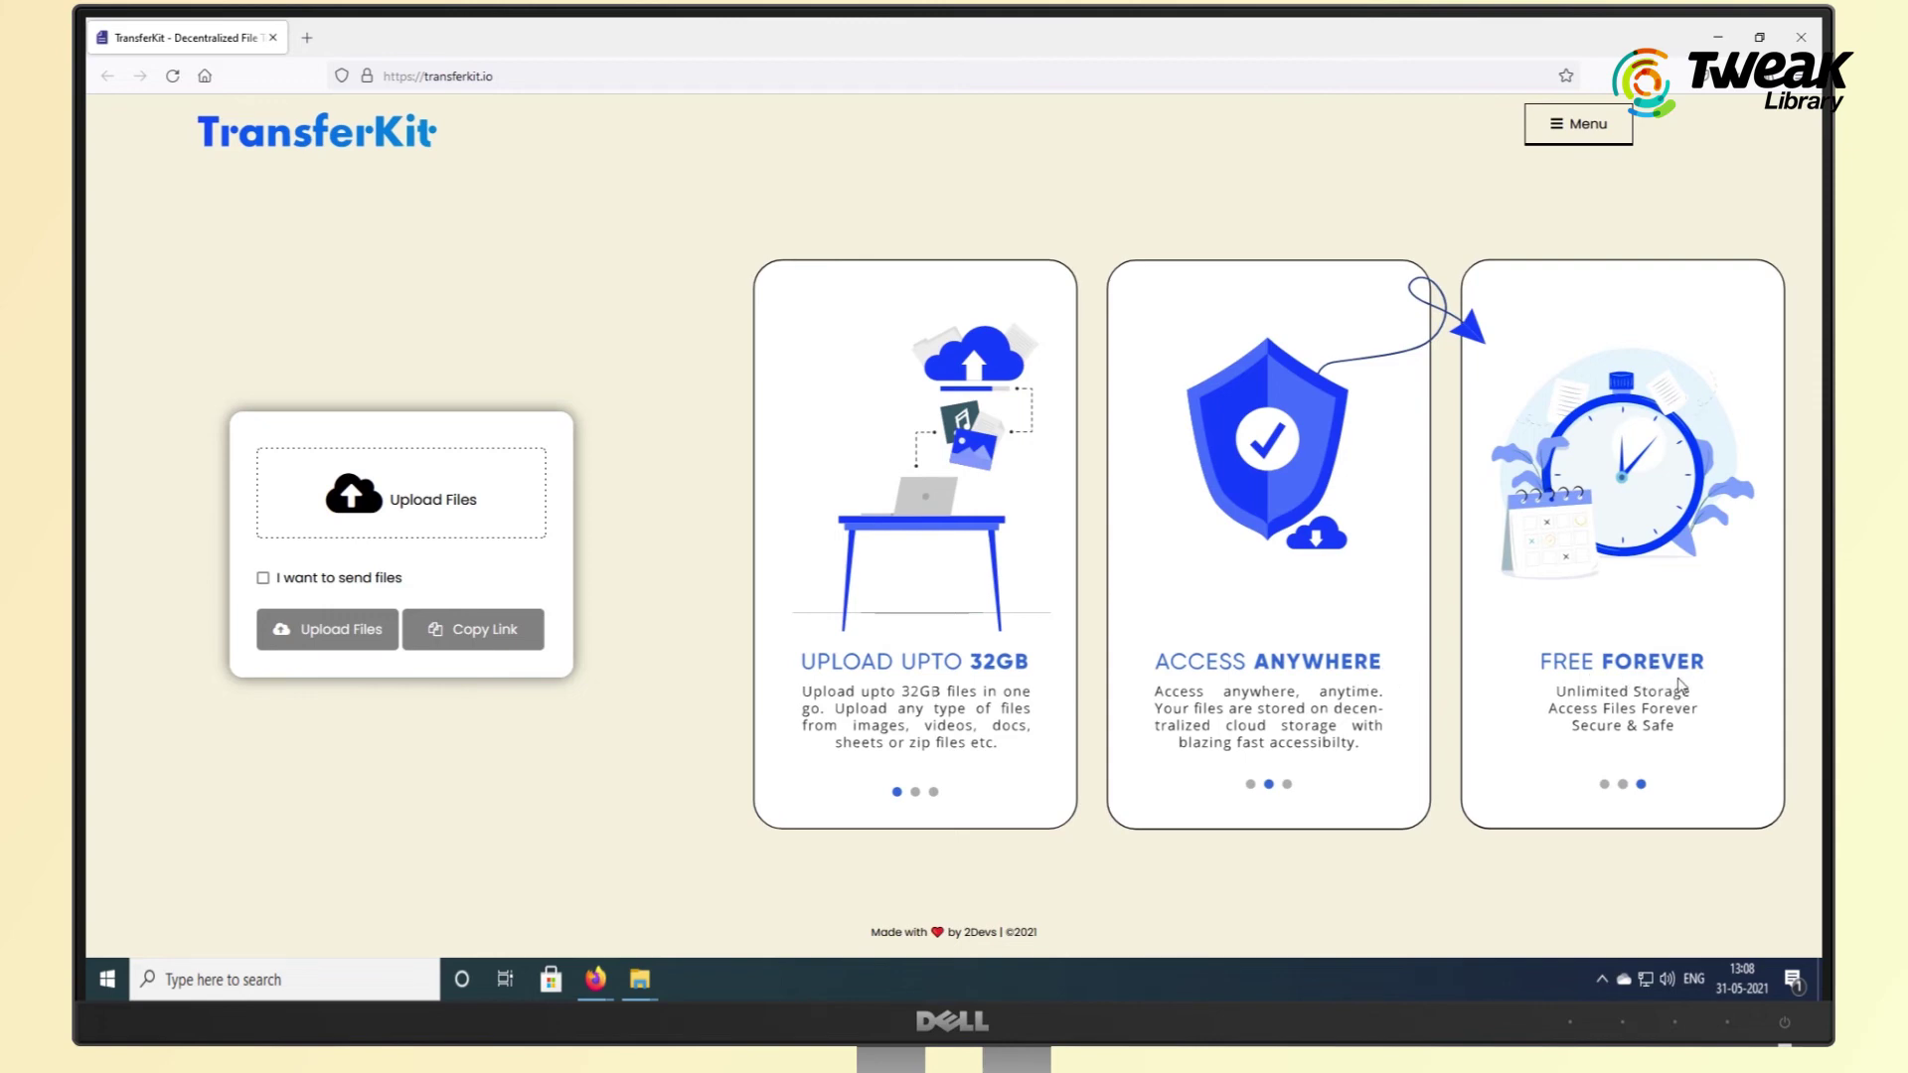
# Browse to the Footage folder and add the take 2 .mp4 (76.624 MB) to TransferKit
pyautogui.click(355, 505)
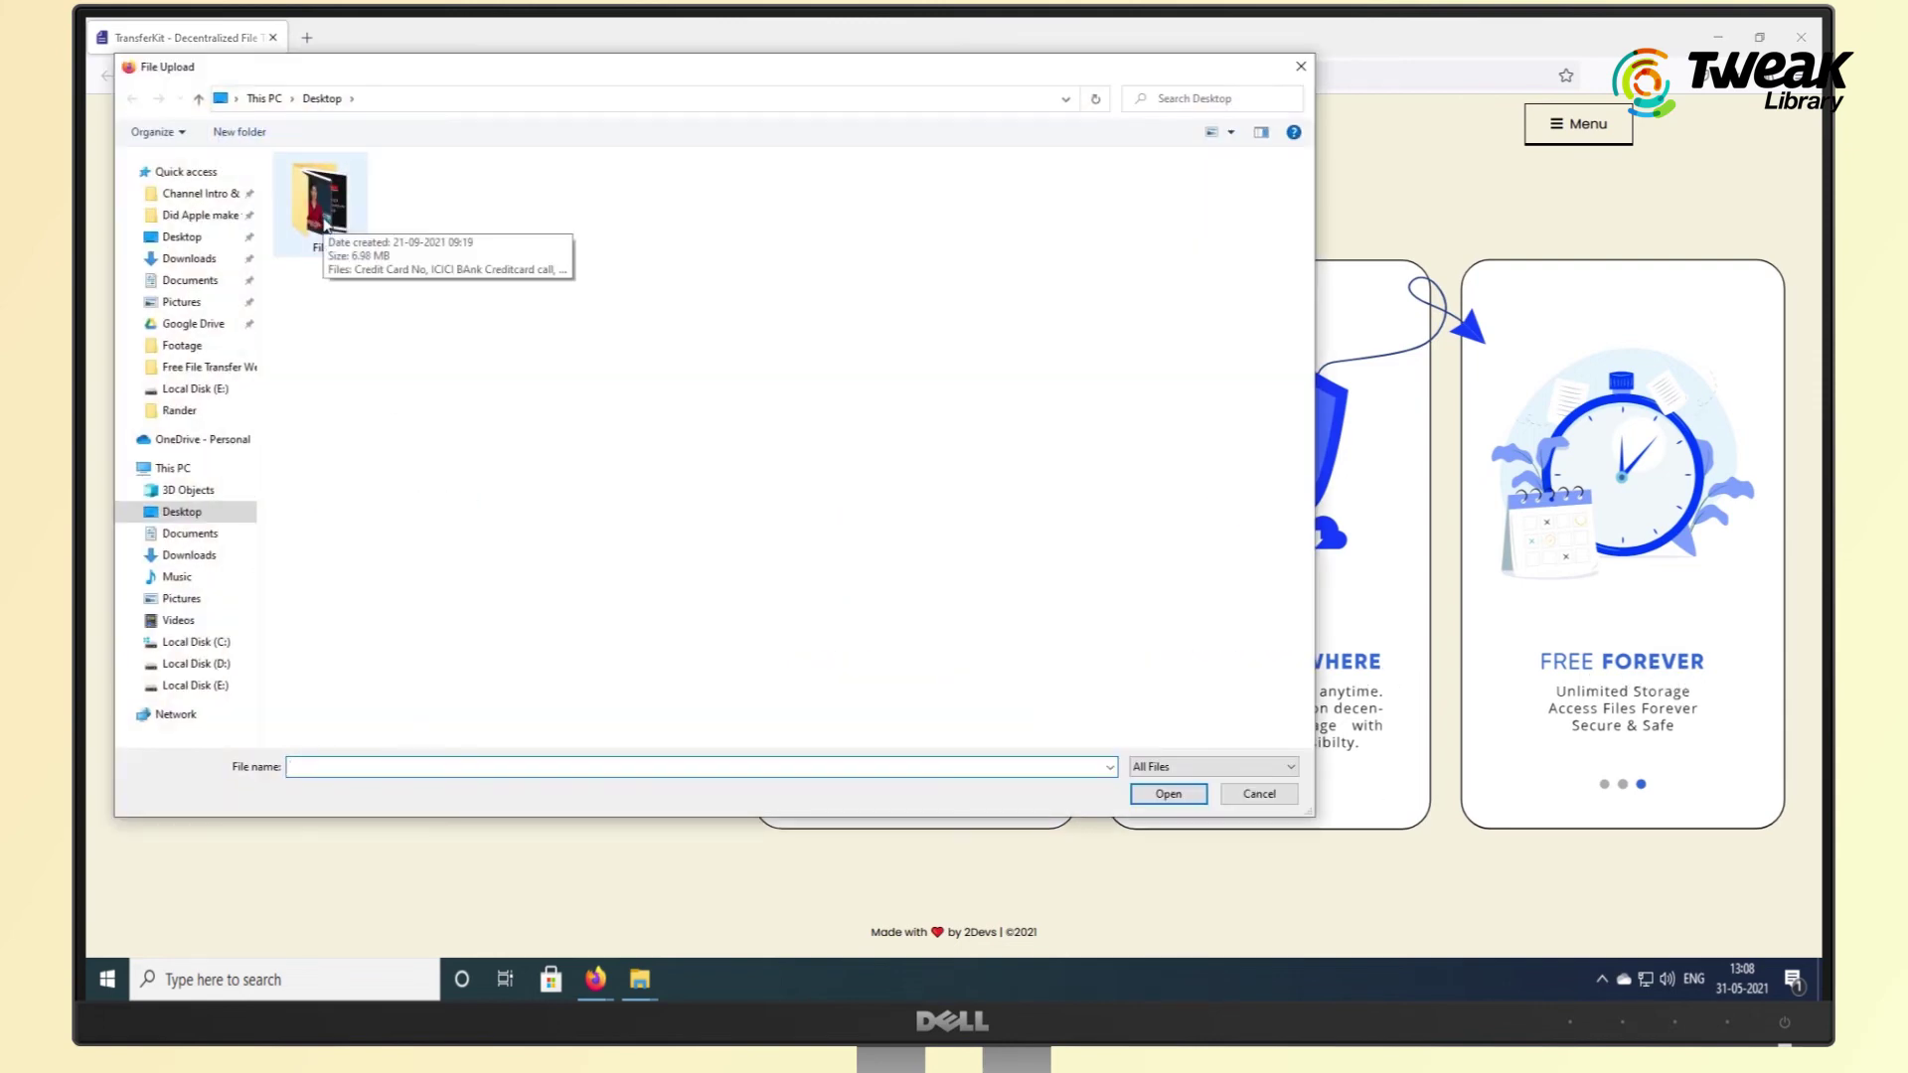
pyautogui.doubleClick(325, 225)
pyautogui.click(204, 367)
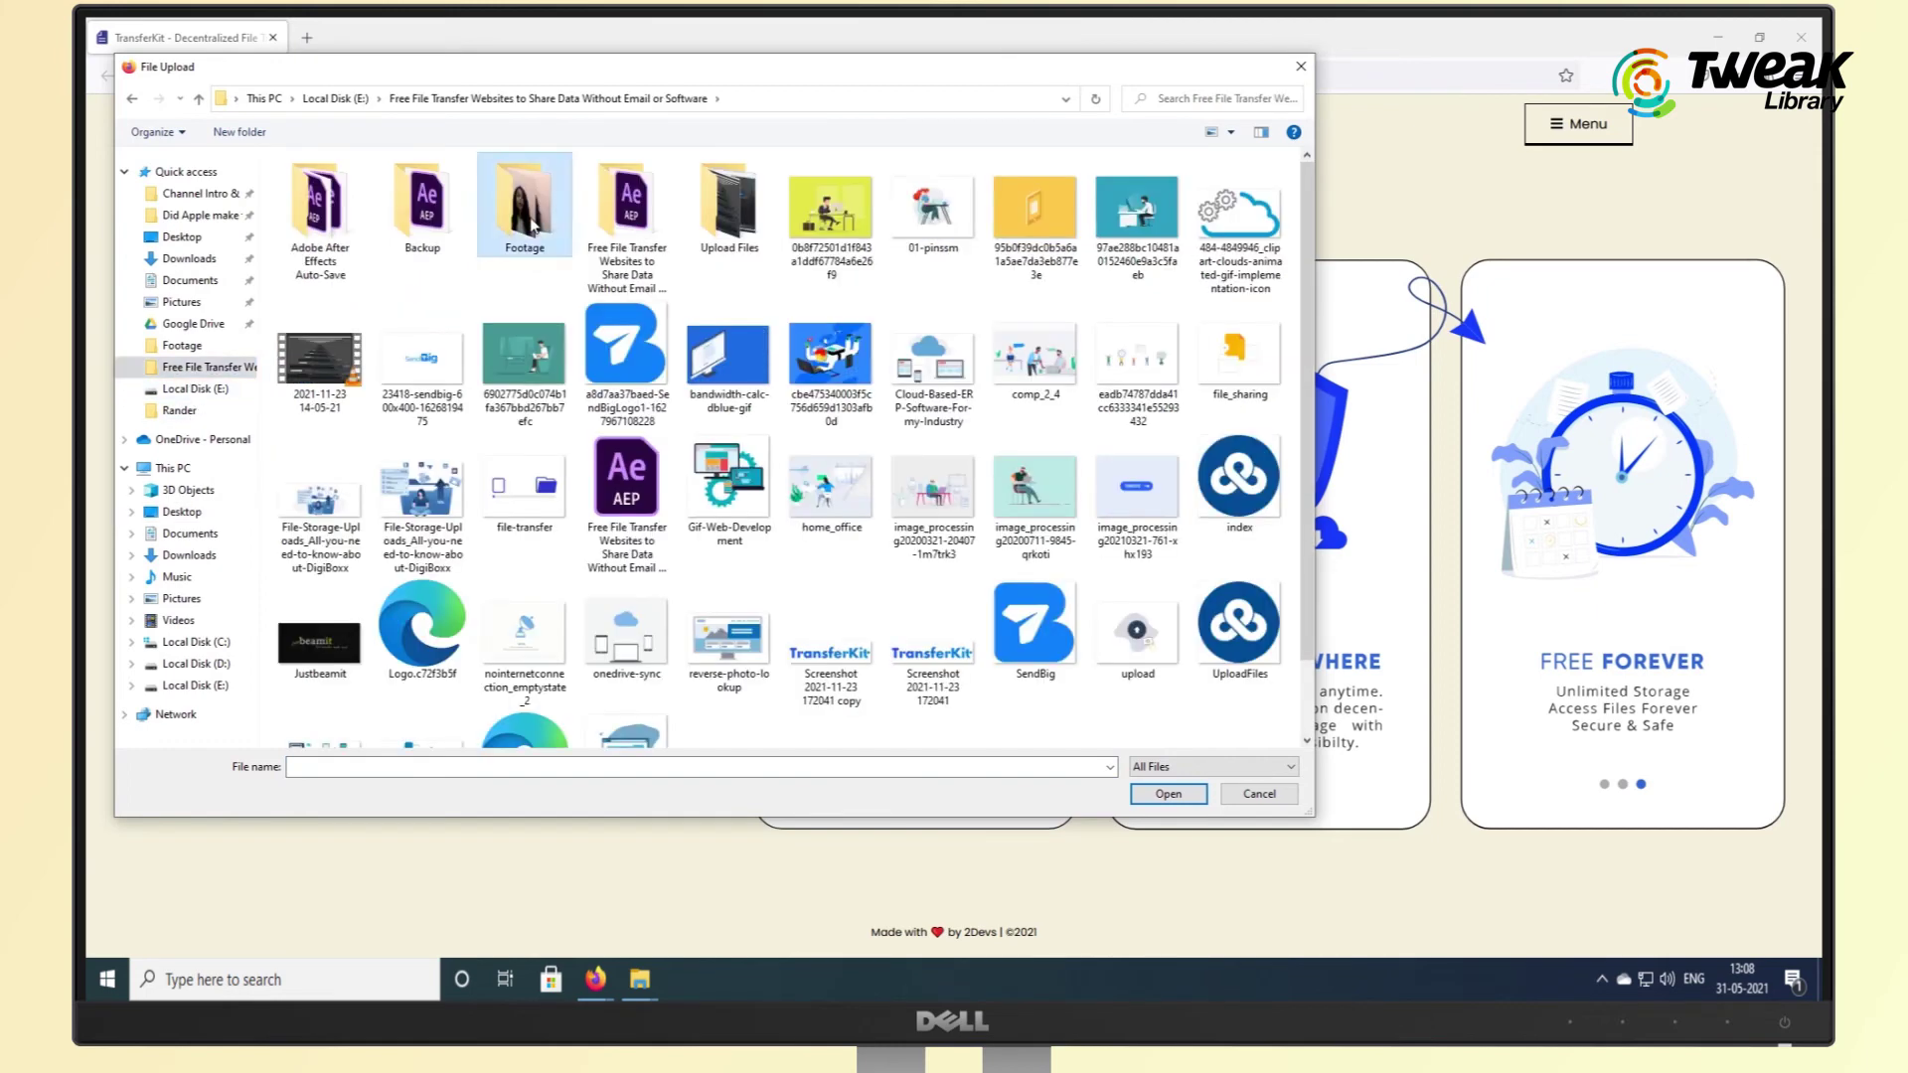
pyautogui.doubleClick(532, 227)
pyautogui.click(425, 208)
pyautogui.click(1168, 793)
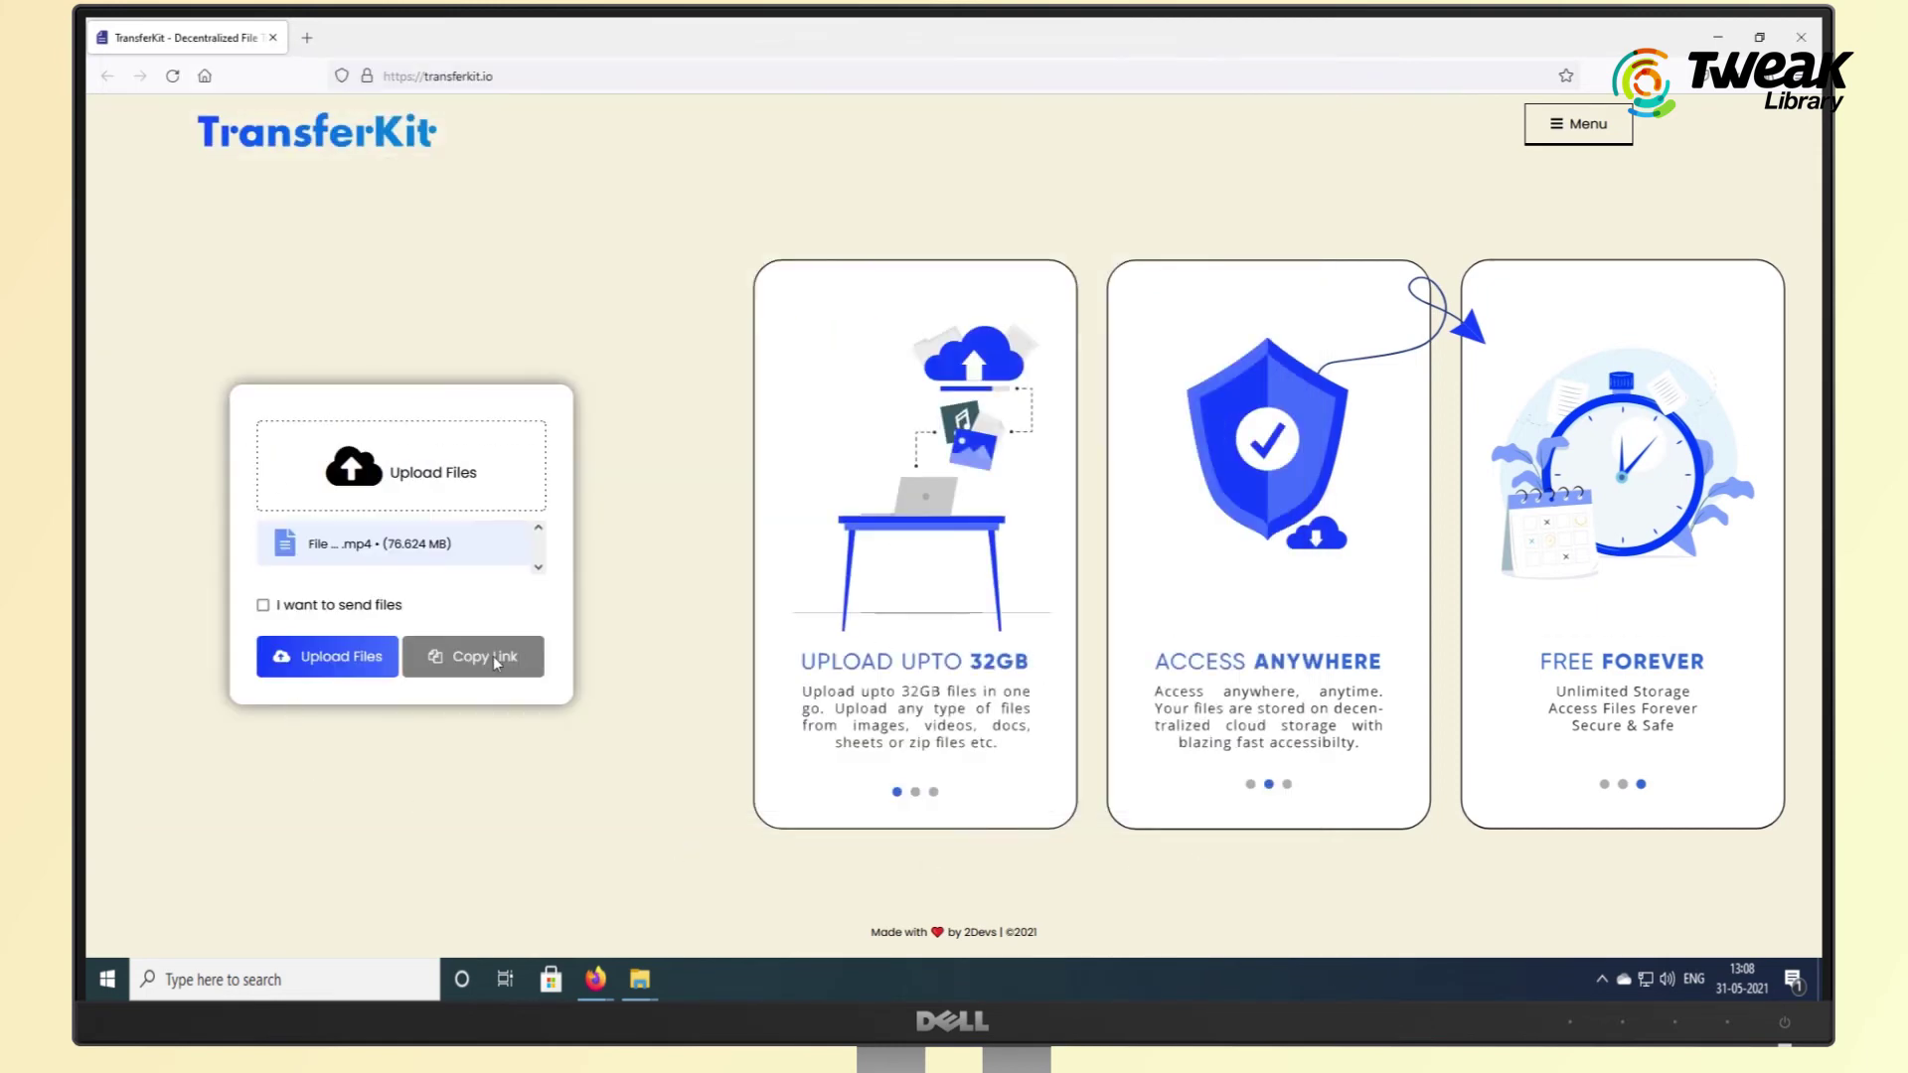
# Tick 'I want to send files' in TransferKit
pyautogui.click(263, 604)
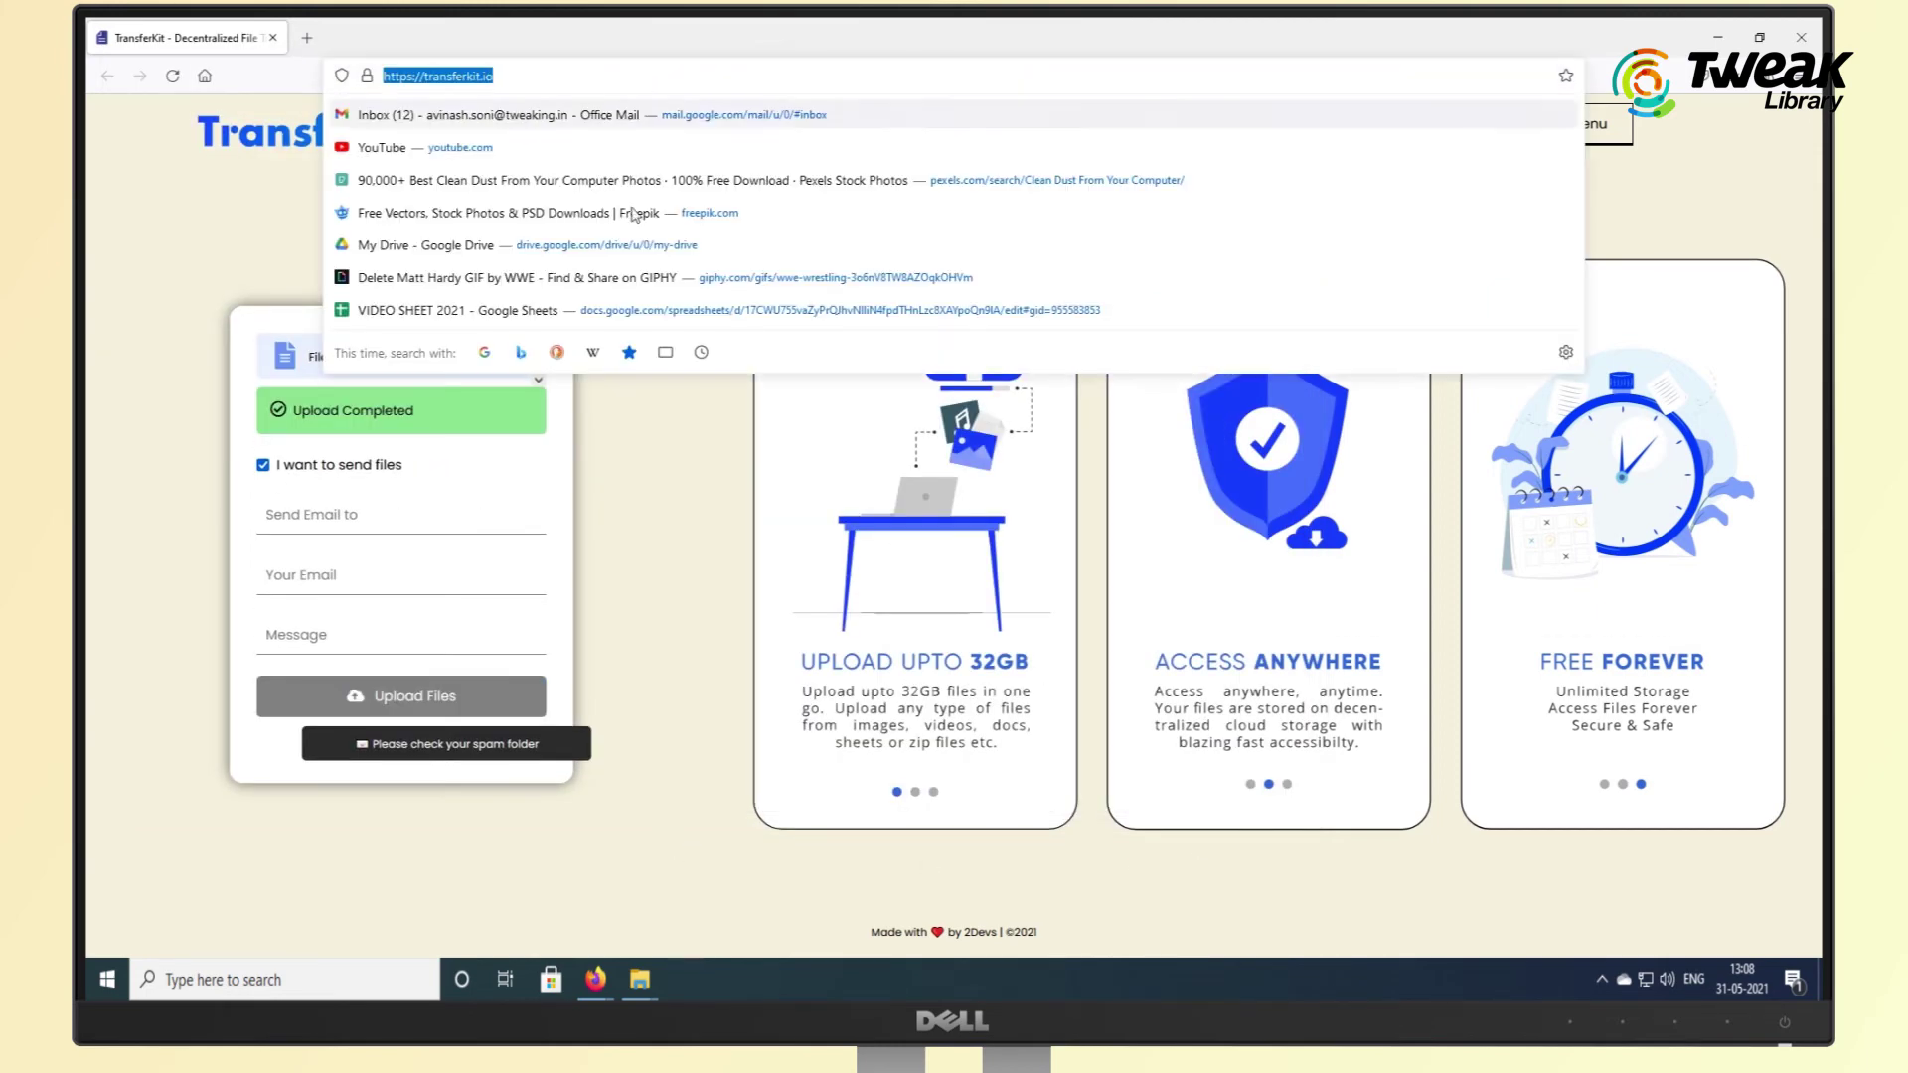